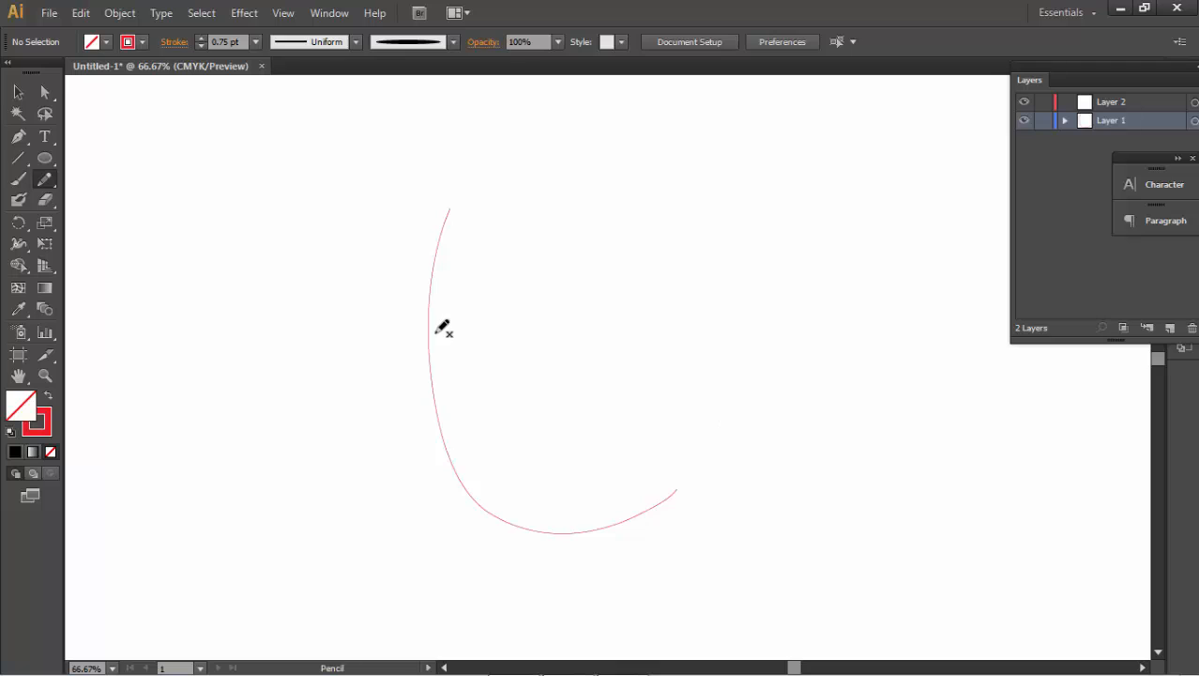
# - Sketch the head's red guide lines with the Pencil: curved horizontals for hairline, eyes, nose and mouth, plus the ear and side contours
pyautogui.moveTo(428, 323)
pyautogui.mouseDown()
pyautogui.moveTo(558, 345)
pyautogui.moveTo(679, 319)
pyautogui.mouseUp()
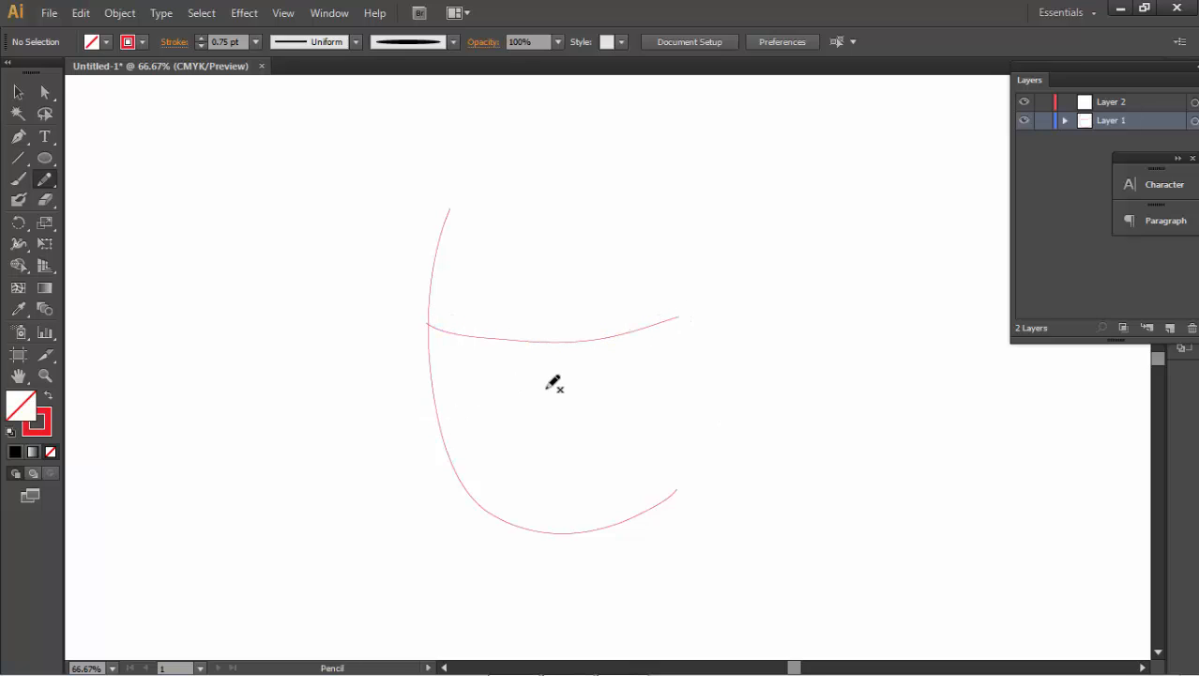
pyautogui.moveTo(432, 414)
pyautogui.mouseDown()
pyautogui.moveTo(537, 425)
pyautogui.moveTo(650, 410)
pyautogui.mouseUp()
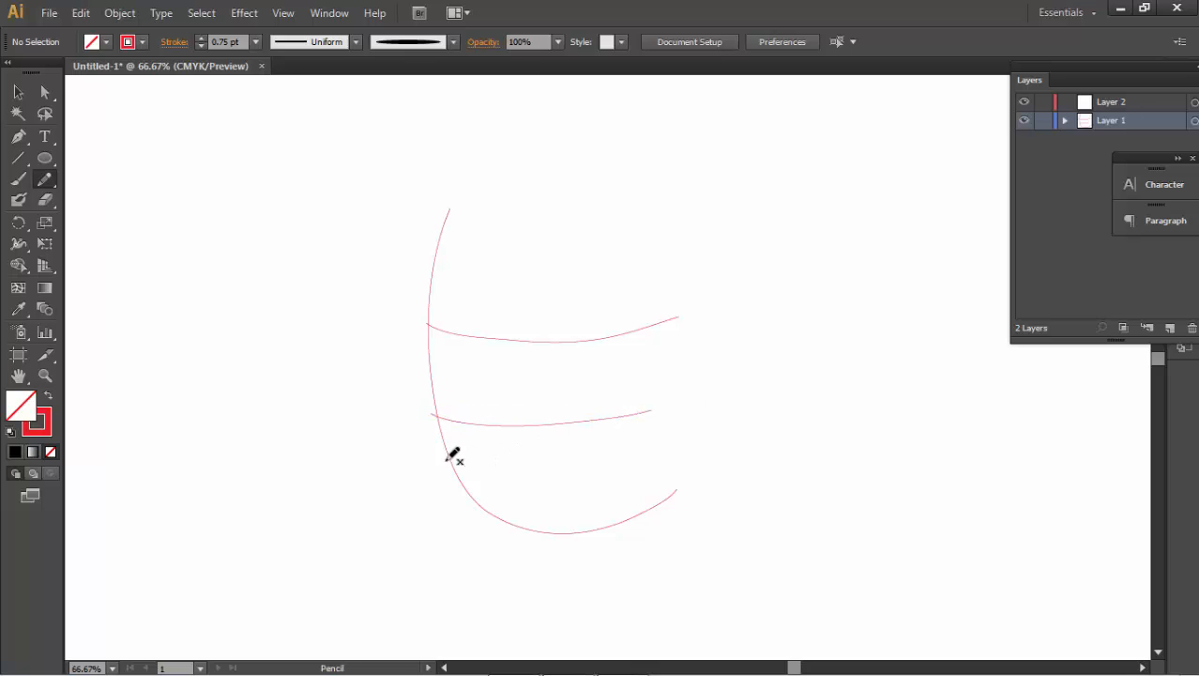
pyautogui.moveTo(439, 455)
pyautogui.mouseDown()
pyautogui.moveTo(537, 458)
pyautogui.moveTo(659, 433)
pyautogui.mouseUp()
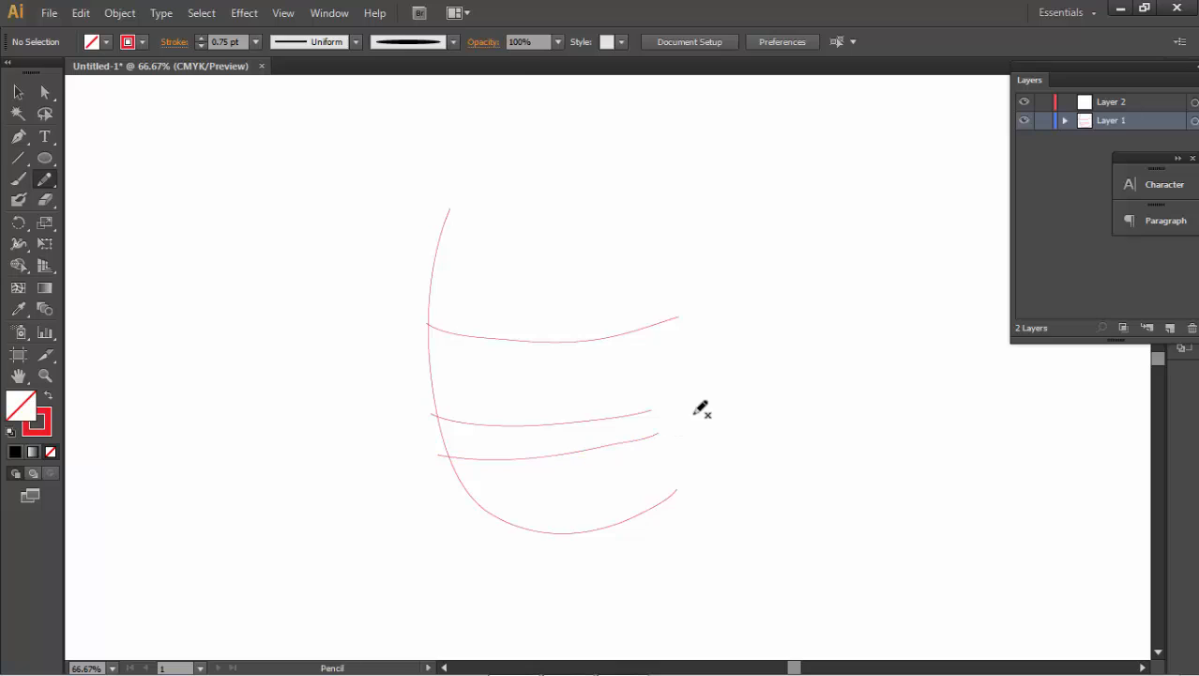
pyautogui.moveTo(448, 214)
pyautogui.mouseDown()
pyautogui.moveTo(521, 240)
pyautogui.moveTo(671, 242)
pyautogui.mouseUp()
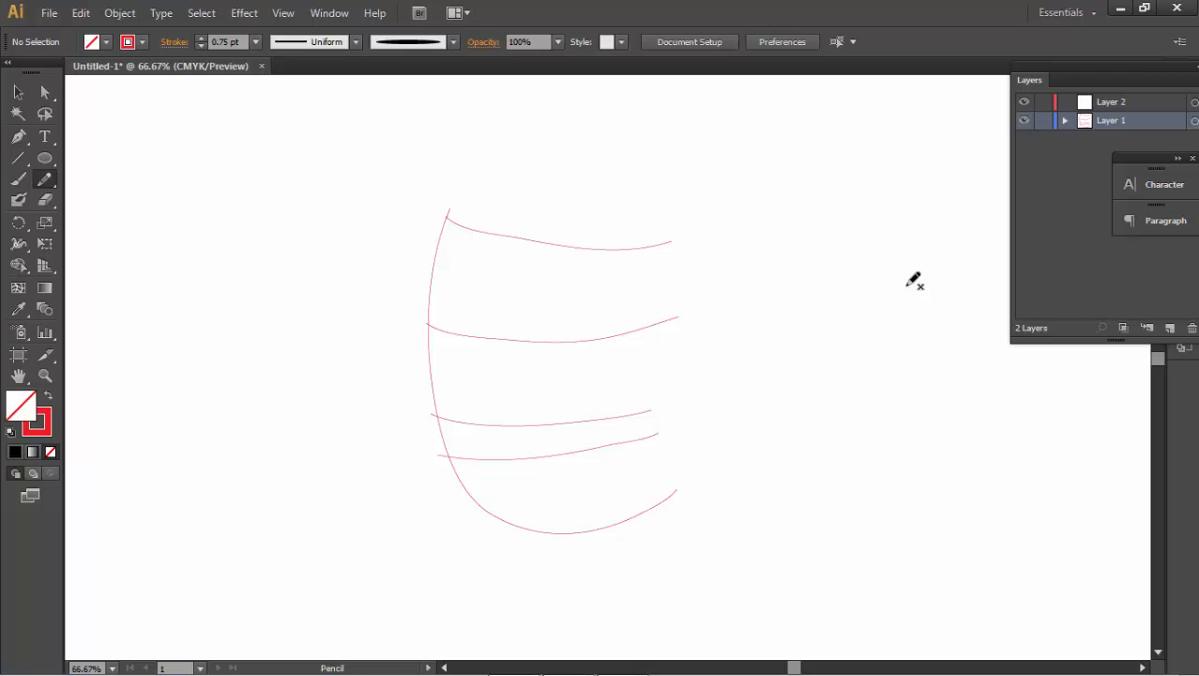
pyautogui.moveTo(734, 326)
pyautogui.mouseDown()
pyautogui.moveTo(704, 409)
pyautogui.moveTo(747, 346)
pyautogui.moveTo(718, 404)
pyautogui.mouseUp()
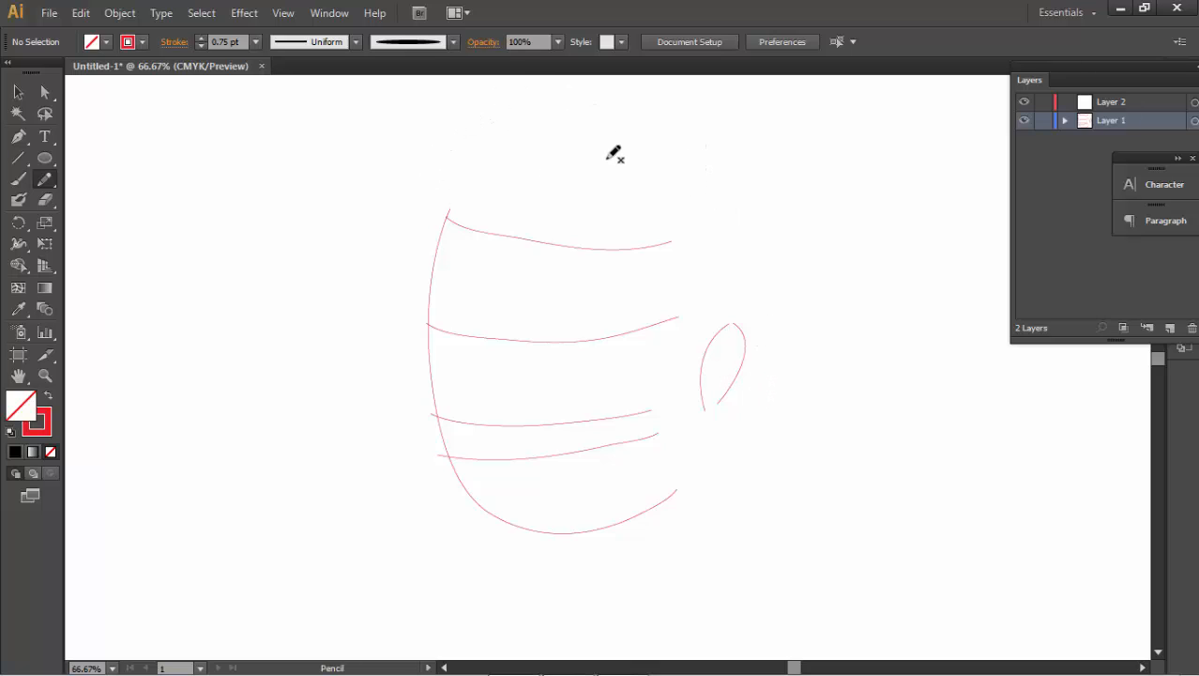
pyautogui.moveTo(721, 223)
pyautogui.mouseDown()
pyautogui.moveTo(736, 356)
pyautogui.moveTo(720, 401)
pyautogui.moveTo(735, 411)
pyautogui.moveTo(701, 476)
pyautogui.mouseUp()
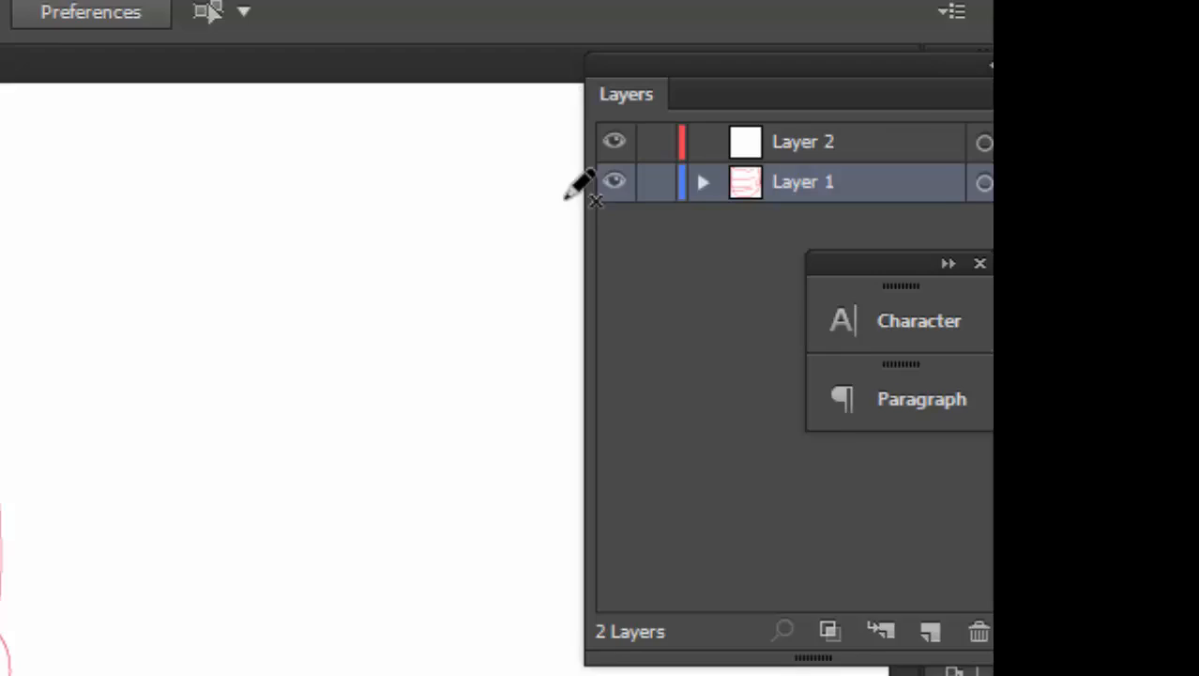
# - Lock Layer 1 with the guide sketch and make Layer 2 the active layer
pyautogui.click(656, 182)
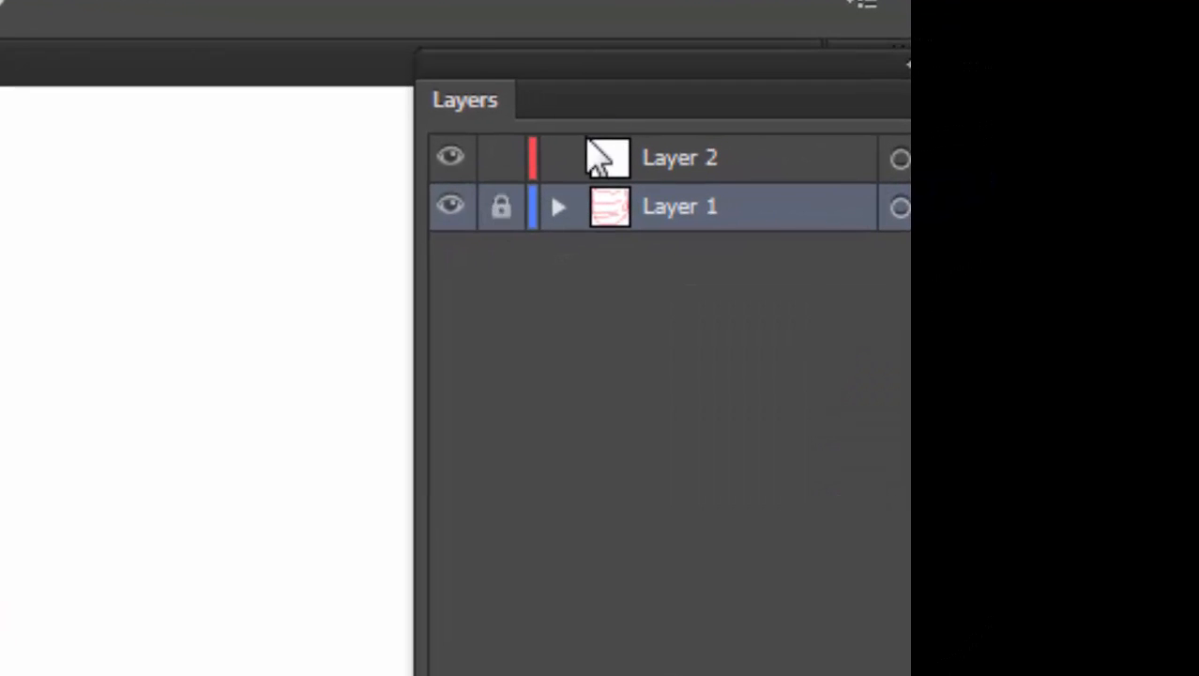
pyautogui.click(760, 162)
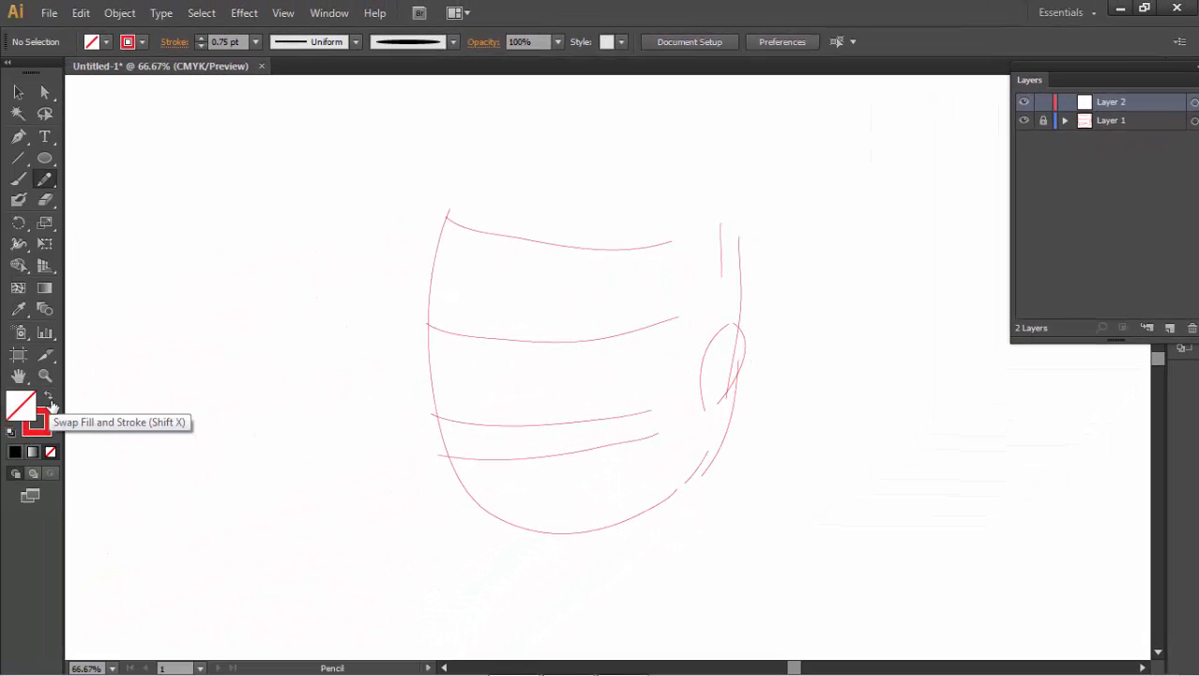
# - Set the drawing colour to black and paint the cheek, jaw and chin outline along the guides with the Paintbrush
pyautogui.click(49, 401)
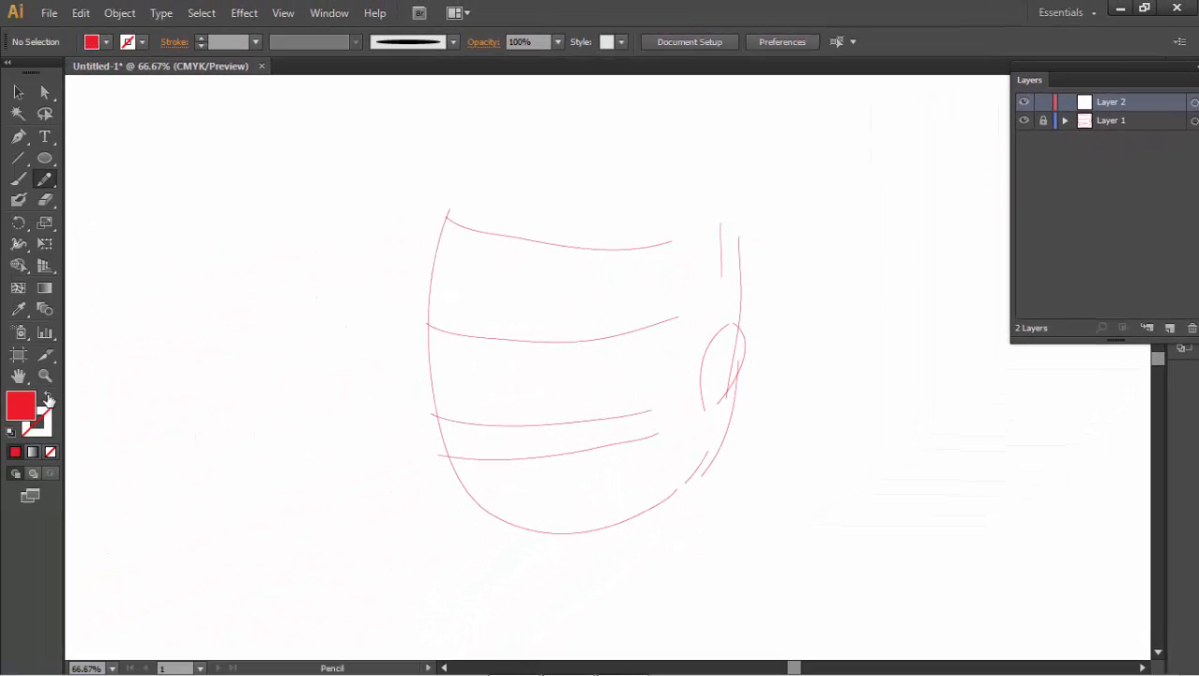
pyautogui.click(102, 41)
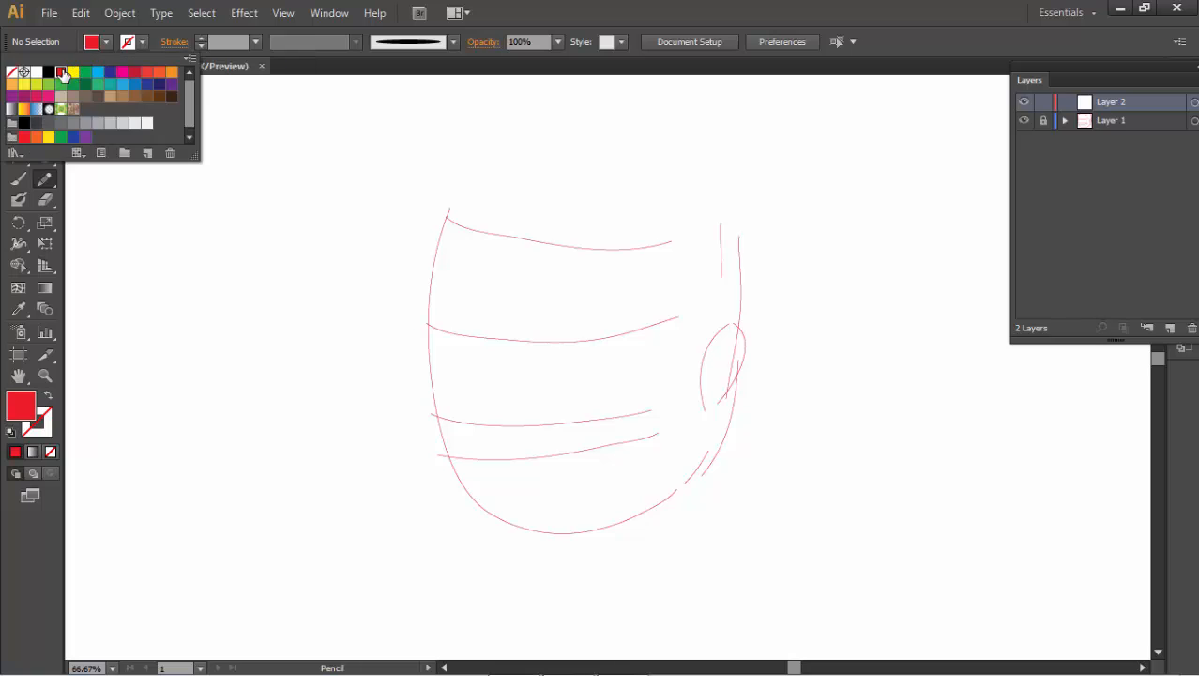
pyautogui.click(49, 71)
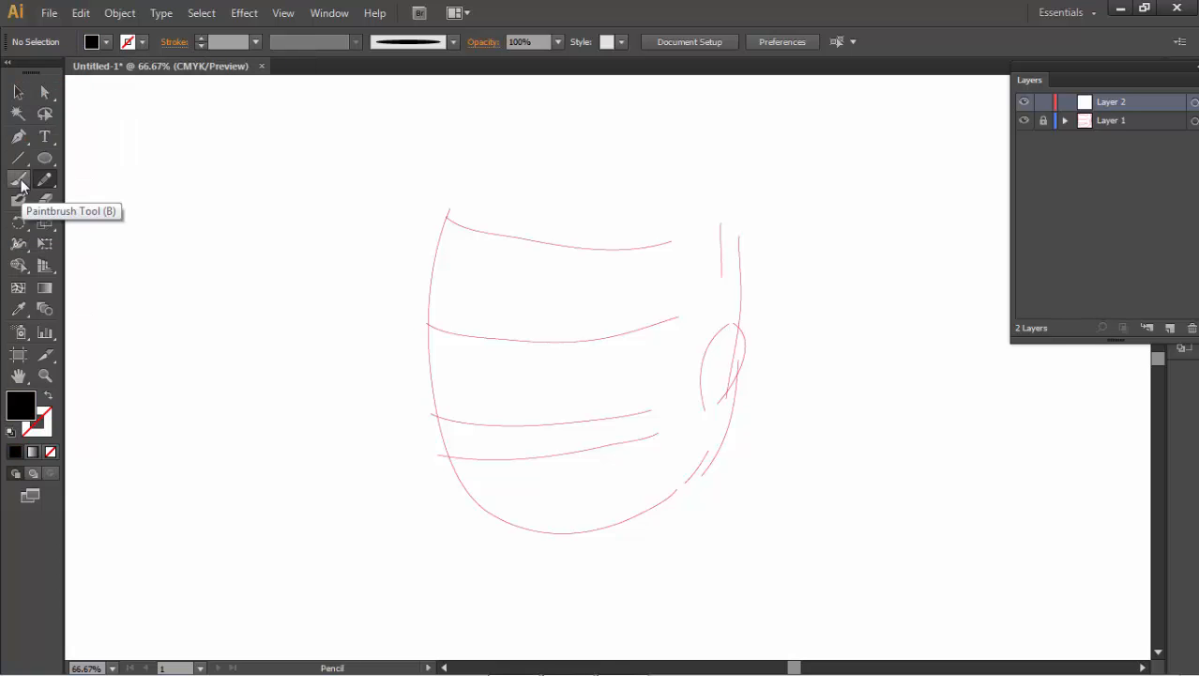
pyautogui.click(19, 179)
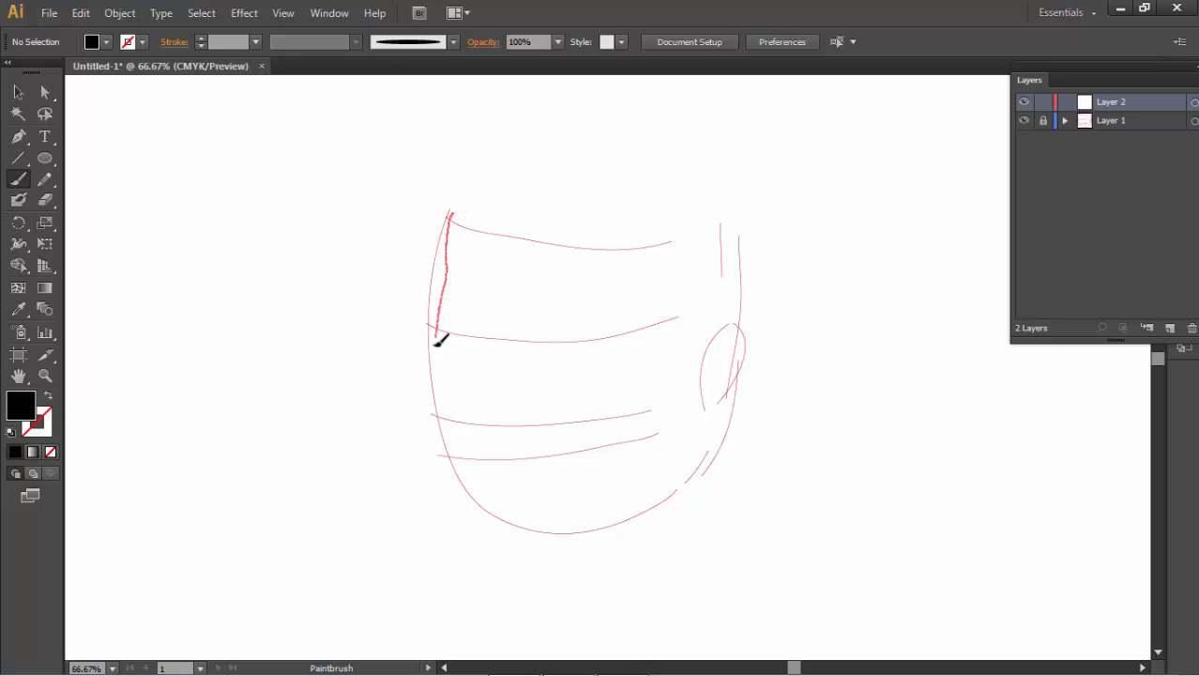
pyautogui.moveTo(435, 391)
pyautogui.mouseDown()
pyautogui.moveTo(490, 517)
pyautogui.moveTo(601, 528)
pyautogui.moveTo(717, 452)
pyautogui.moveTo(723, 417)
pyautogui.mouseUp()
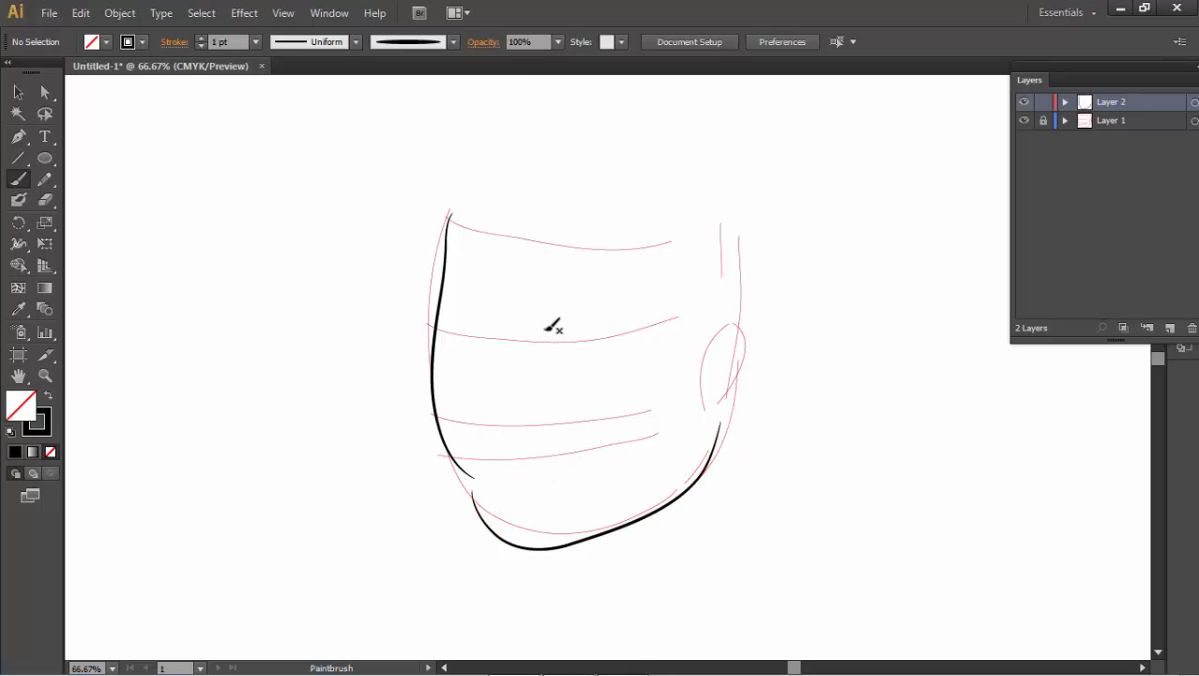
# - Paint both eyes with their eyebrows on the eye guide, and the nostrils and tip of the nose below
pyautogui.moveTo(635, 323)
pyautogui.mouseDown()
pyautogui.moveTo(563, 317)
pyautogui.moveTo(636, 326)
pyautogui.mouseUp()
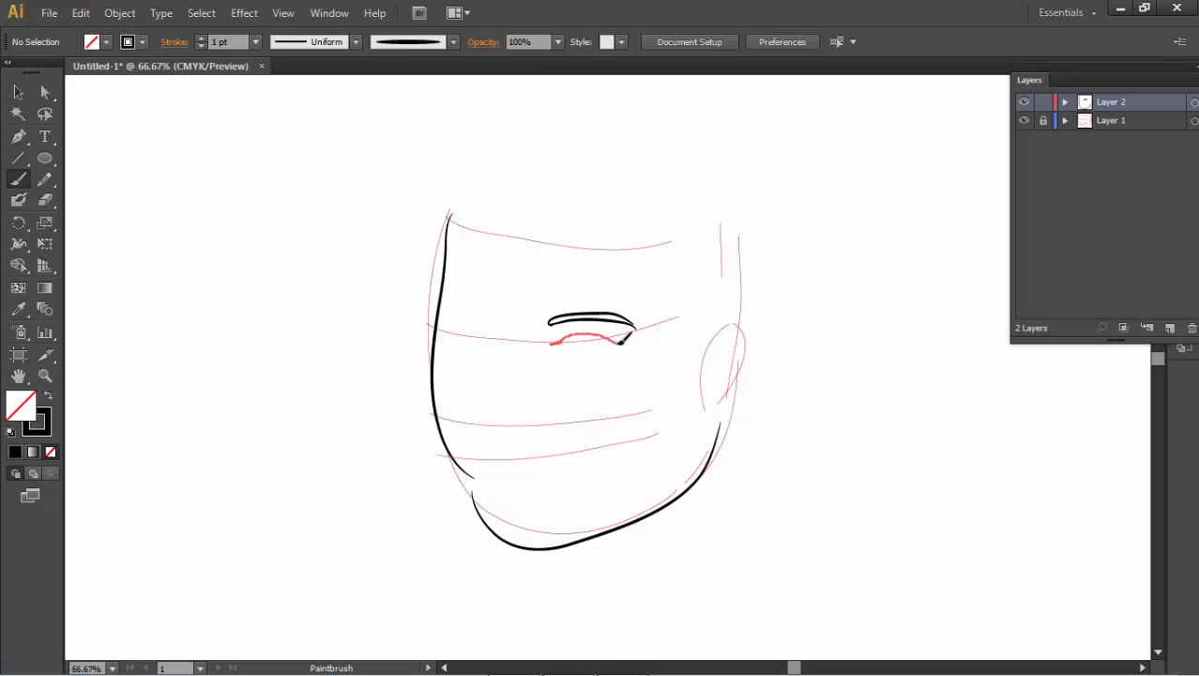
pyautogui.moveTo(621, 341)
pyautogui.mouseDown()
pyautogui.moveTo(587, 345)
pyautogui.moveTo(617, 340)
pyautogui.moveTo(586, 328)
pyautogui.moveTo(623, 334)
pyautogui.mouseUp()
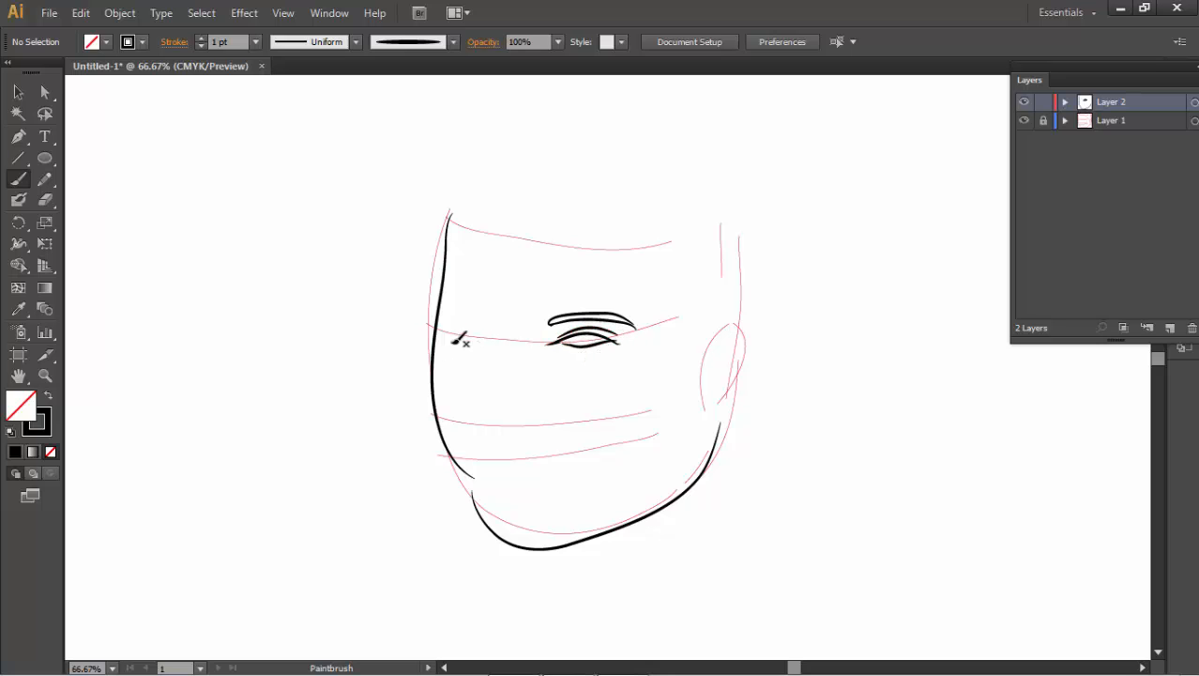
pyautogui.moveTo(458, 324)
pyautogui.mouseDown()
pyautogui.moveTo(445, 334)
pyautogui.moveTo(476, 346)
pyautogui.moveTo(436, 325)
pyautogui.moveTo(451, 310)
pyautogui.moveTo(429, 308)
pyautogui.mouseUp()
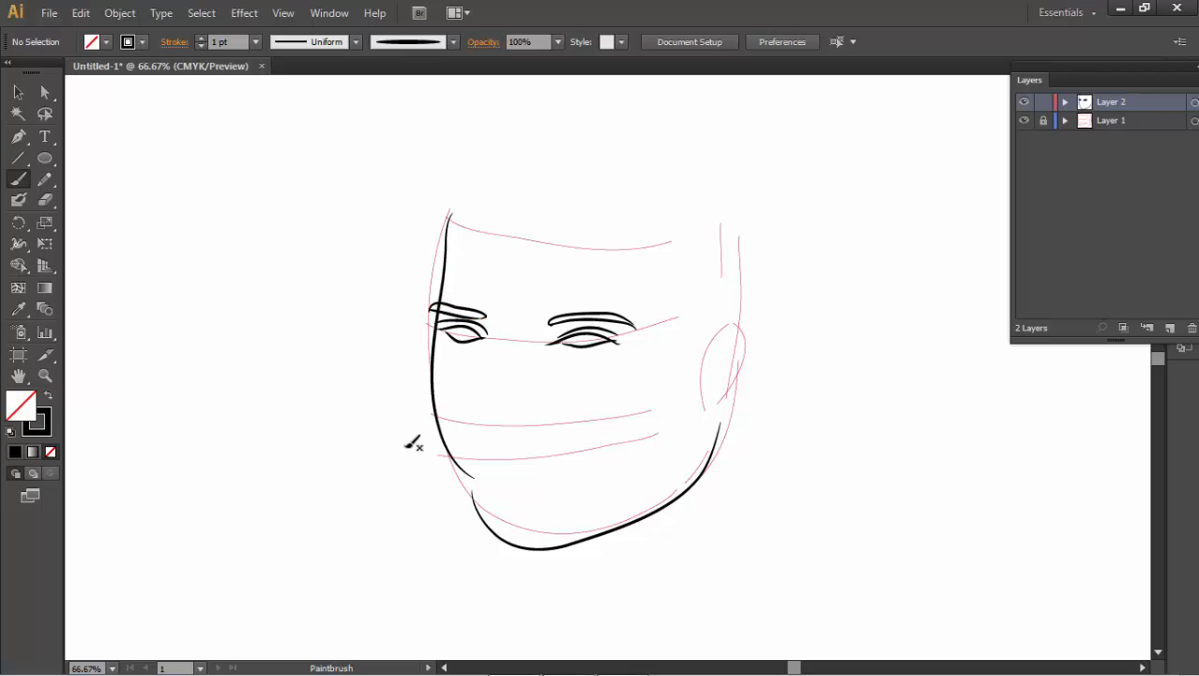
pyautogui.moveTo(475, 395); pyautogui.dragTo(474, 407)
pyautogui.moveTo(549, 409)
pyautogui.mouseDown()
pyautogui.moveTo(544, 381)
pyautogui.moveTo(549, 412)
pyautogui.mouseUp()
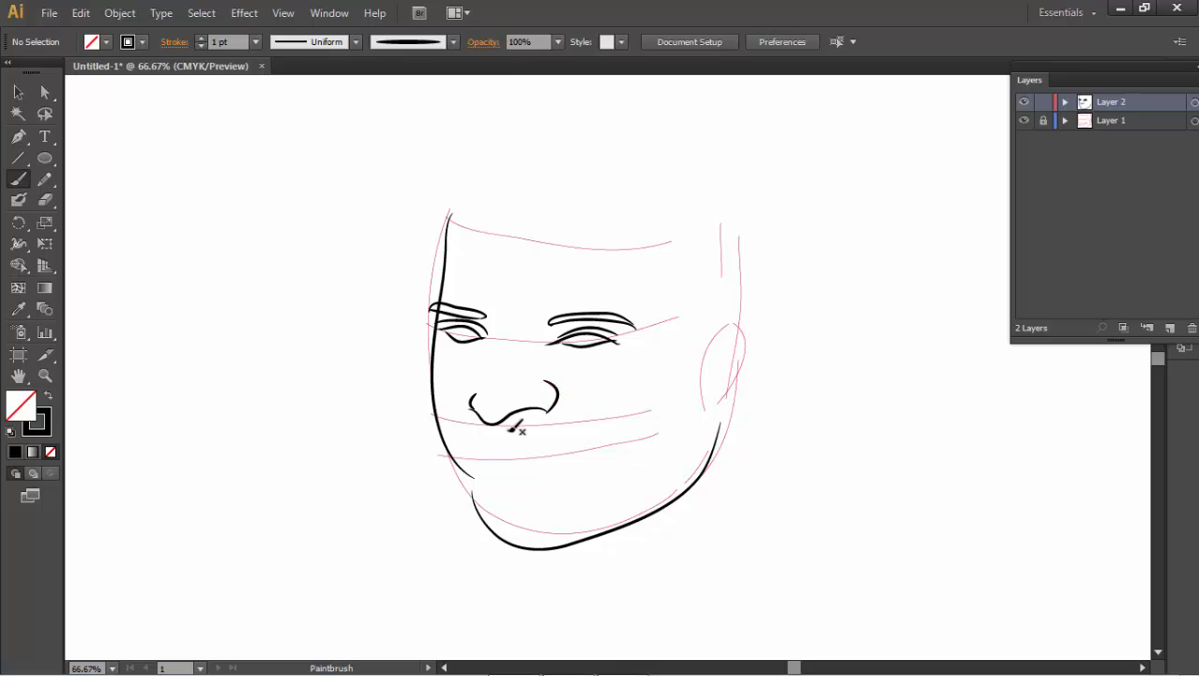
pyautogui.moveTo(508, 339); pyautogui.dragTo(506, 337)
pyautogui.hotkey('ctrl', 'z')
pyautogui.moveTo(496, 392); pyautogui.dragTo(502, 405)
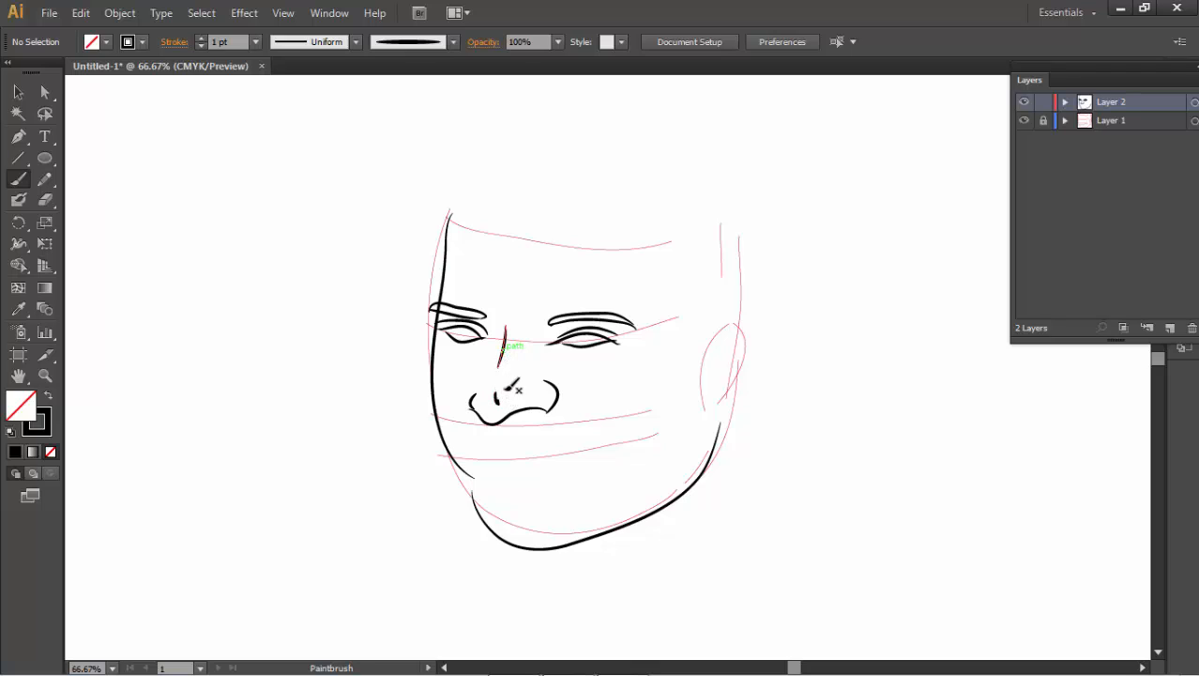
pyautogui.keyDown('ctrl'); pyautogui.click(503, 394); pyautogui.keyUp('ctrl')
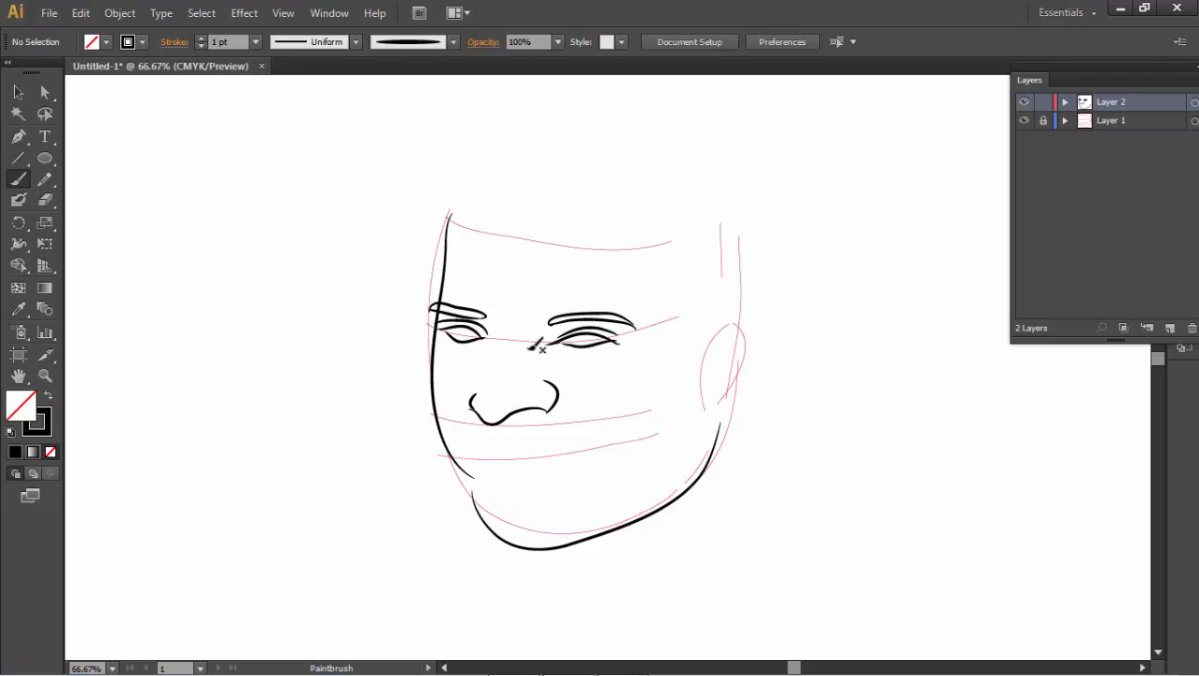
# - Paint a short vertical stroke between the eyes for the bridge of the nose
pyautogui.moveTo(508, 329); pyautogui.dragTo(511, 353)
pyautogui.hotkey('ctrl', 'z')
# - Paint the moustache outline under the nose and the lips beneath it
pyautogui.moveTo(488, 428); pyautogui.dragTo(500, 424)
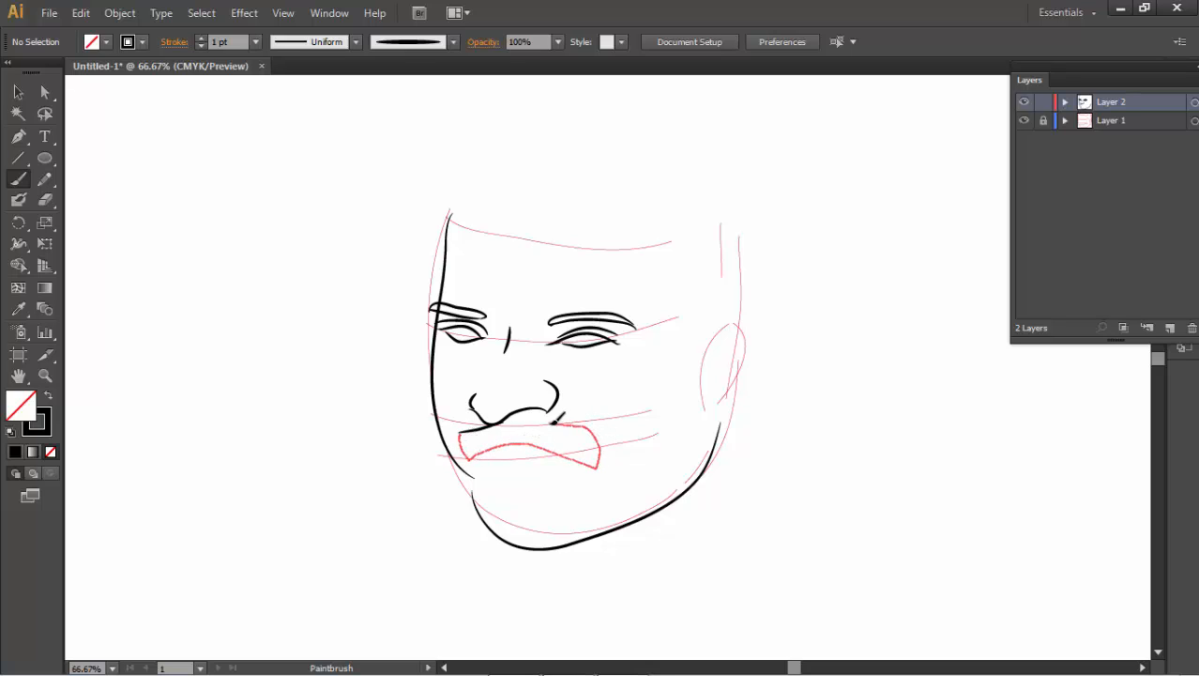
pyautogui.moveTo(529, 413); pyautogui.dragTo(531, 413)
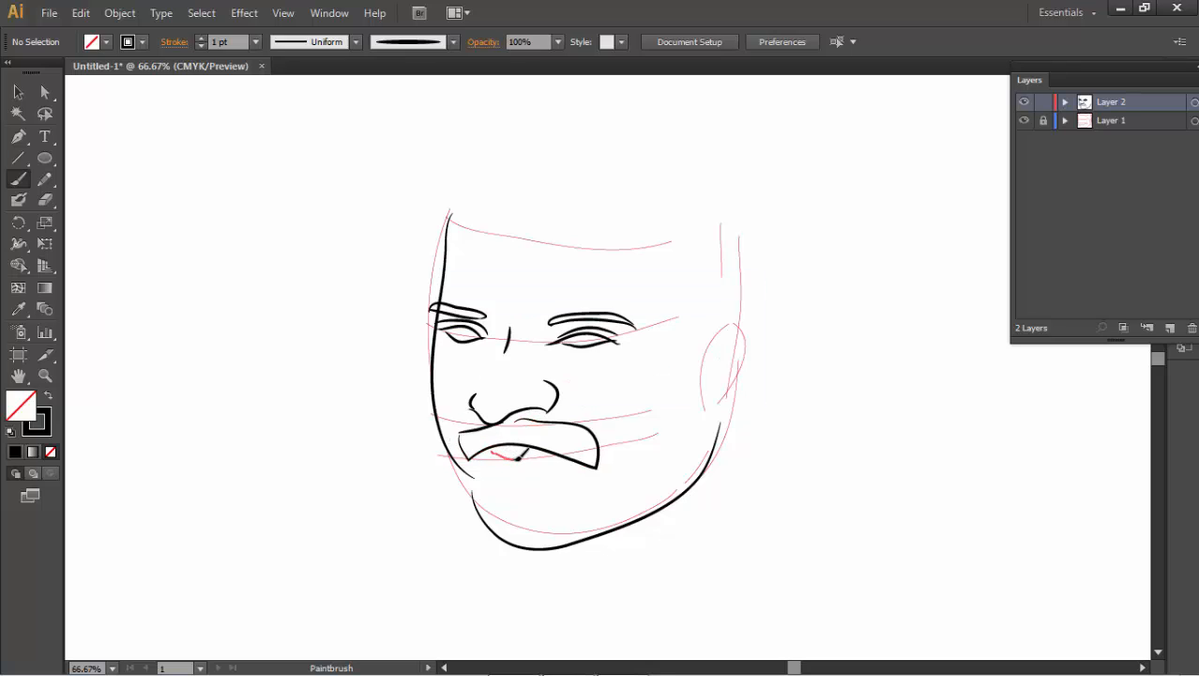
pyautogui.moveTo(540, 456)
pyautogui.mouseDown()
pyautogui.moveTo(512, 474)
pyautogui.moveTo(563, 459)
pyautogui.mouseUp()
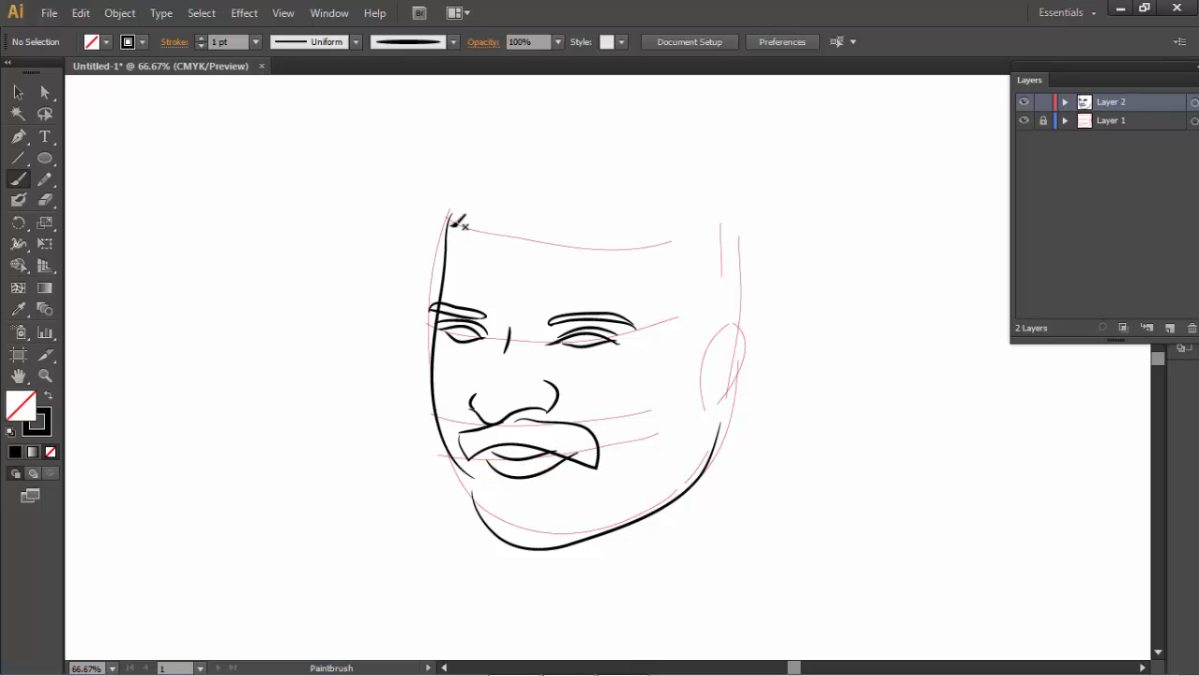
# - Outline the hair from the forehead hairline and sideburn to the outer contour, and paint the ear with its inner folds
pyautogui.moveTo(452, 218); pyautogui.dragTo(436, 264)
pyautogui.moveTo(451, 219)
pyautogui.mouseDown()
pyautogui.moveTo(520, 259)
pyautogui.moveTo(628, 264)
pyautogui.moveTo(688, 293)
pyautogui.moveTo(690, 378)
pyautogui.mouseUp()
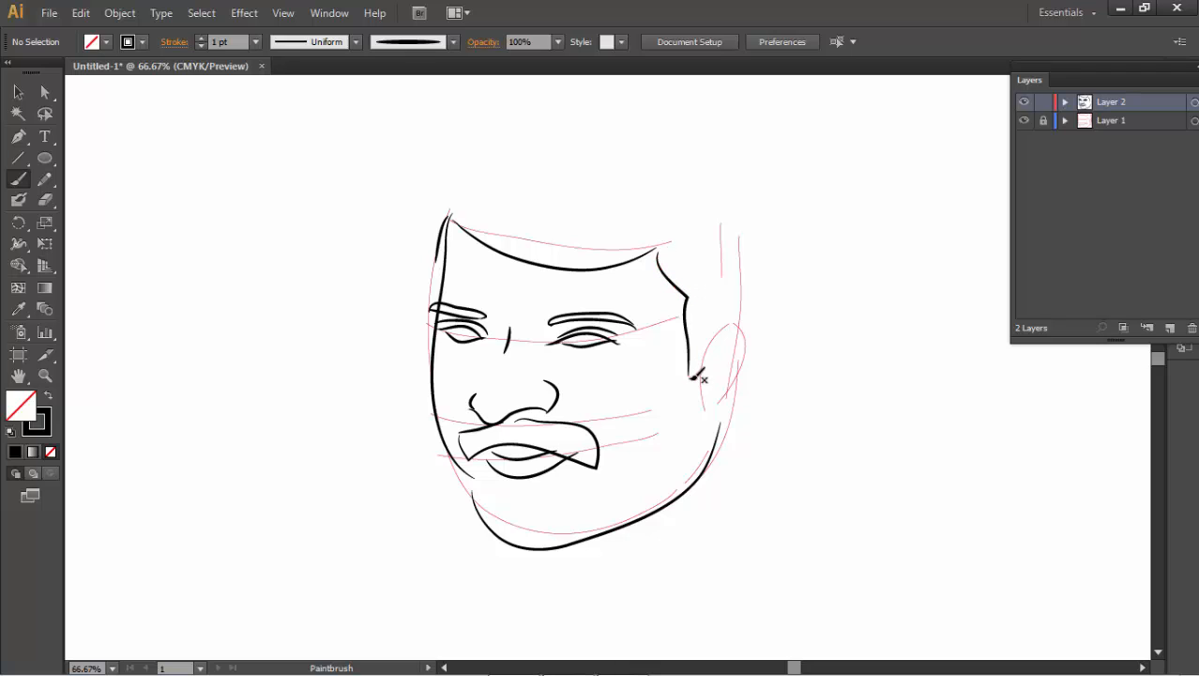
pyautogui.moveTo(712, 334); pyautogui.dragTo(713, 368)
pyautogui.moveTo(715, 336)
pyautogui.mouseDown()
pyautogui.moveTo(736, 316)
pyautogui.moveTo(757, 330)
pyautogui.moveTo(746, 404)
pyautogui.mouseUp()
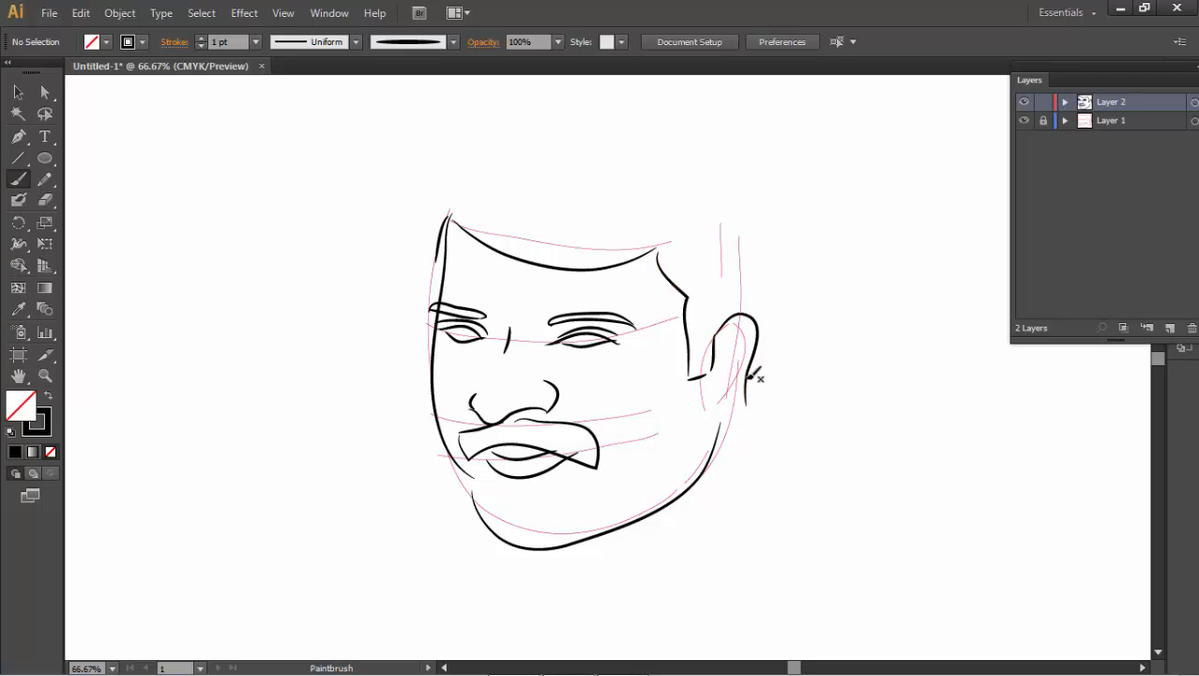
pyautogui.moveTo(437, 283)
pyautogui.mouseDown()
pyautogui.moveTo(419, 155)
pyautogui.moveTo(430, 140)
pyautogui.moveTo(544, 80)
pyautogui.moveTo(648, 79)
pyautogui.moveTo(756, 131)
pyautogui.moveTo(783, 227)
pyautogui.moveTo(762, 396)
pyautogui.moveTo(744, 325)
pyautogui.moveTo(749, 377)
pyautogui.moveTo(717, 401)
pyautogui.moveTo(741, 397)
pyautogui.moveTo(752, 376)
pyautogui.mouseUp()
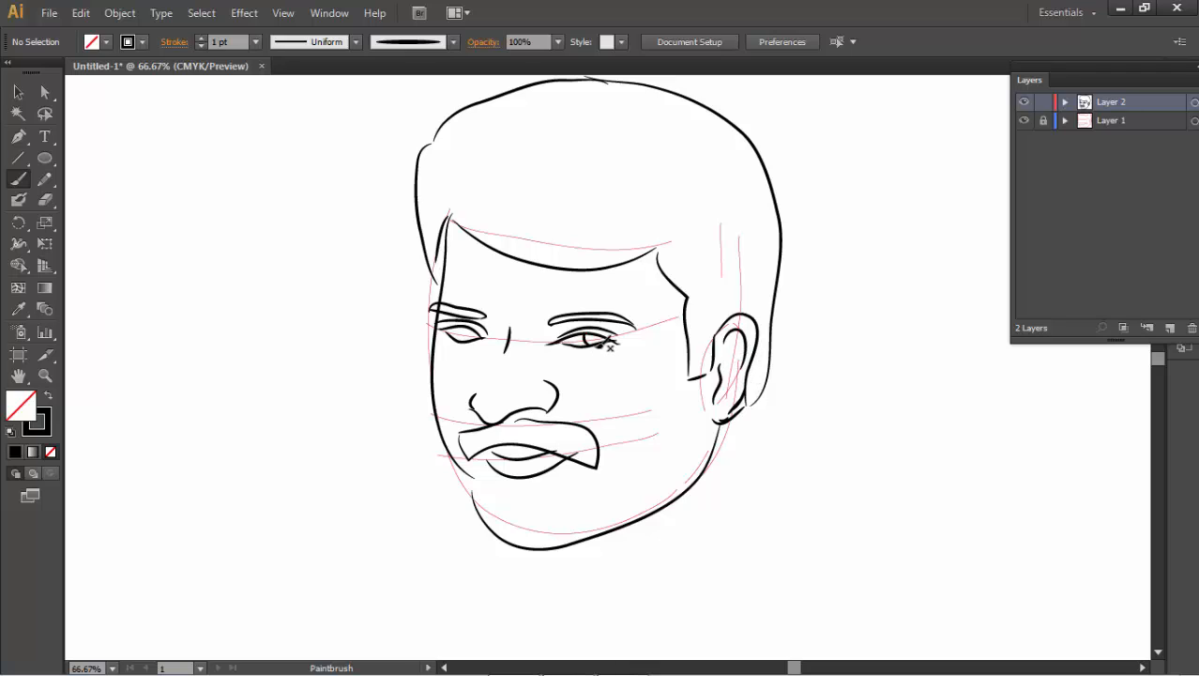
# - Paint the iris inside each eye
pyautogui.moveTo(607, 343); pyautogui.dragTo(613, 334)
pyautogui.moveTo(479, 334); pyautogui.dragTo(457, 345)
# - Paint the shirt collar on both sides of the neck, with the neck opening lines under the chin
pyautogui.moveTo(528, 544)
pyautogui.mouseDown()
pyautogui.moveTo(505, 593)
pyautogui.moveTo(772, 438)
pyautogui.moveTo(756, 411)
pyautogui.moveTo(791, 457)
pyautogui.mouseUp()
pyautogui.moveTo(800, 503); pyautogui.dragTo(648, 591)
pyautogui.moveTo(589, 541); pyautogui.dragTo(631, 584)
pyautogui.moveTo(474, 512)
pyautogui.mouseDown()
pyautogui.moveTo(438, 534)
pyautogui.moveTo(396, 587)
pyautogui.mouseUp()
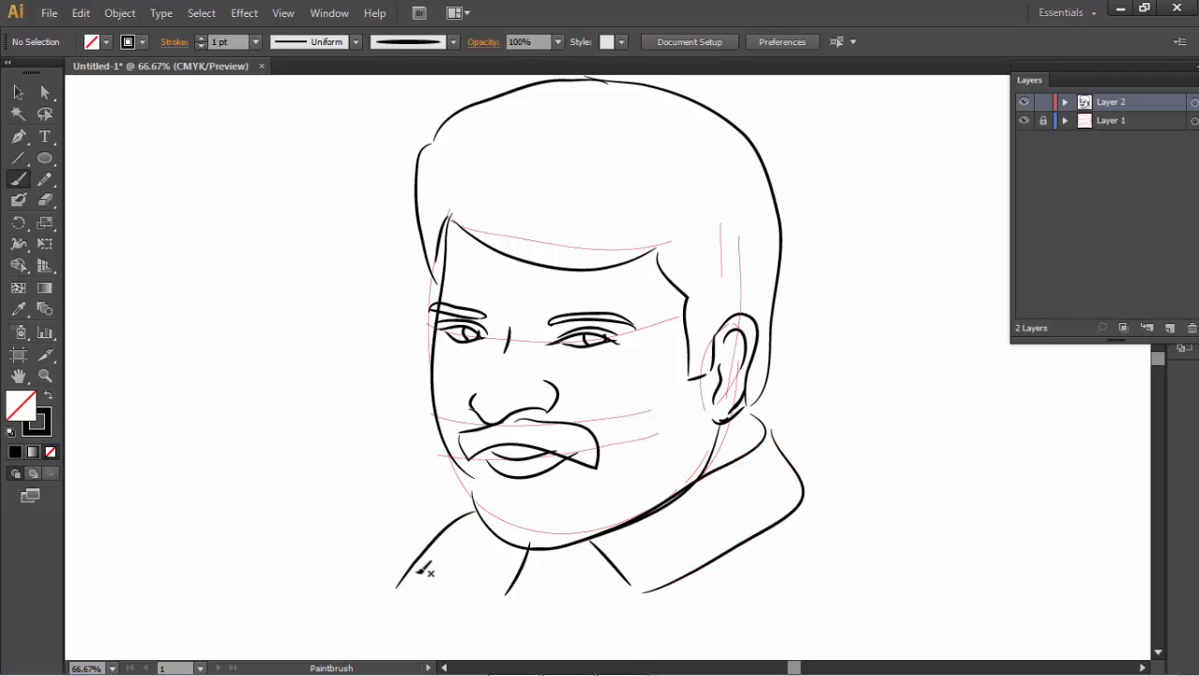
pyautogui.moveTo(406, 536)
pyautogui.mouseDown()
pyautogui.moveTo(446, 521)
pyautogui.moveTo(497, 594)
pyautogui.mouseUp()
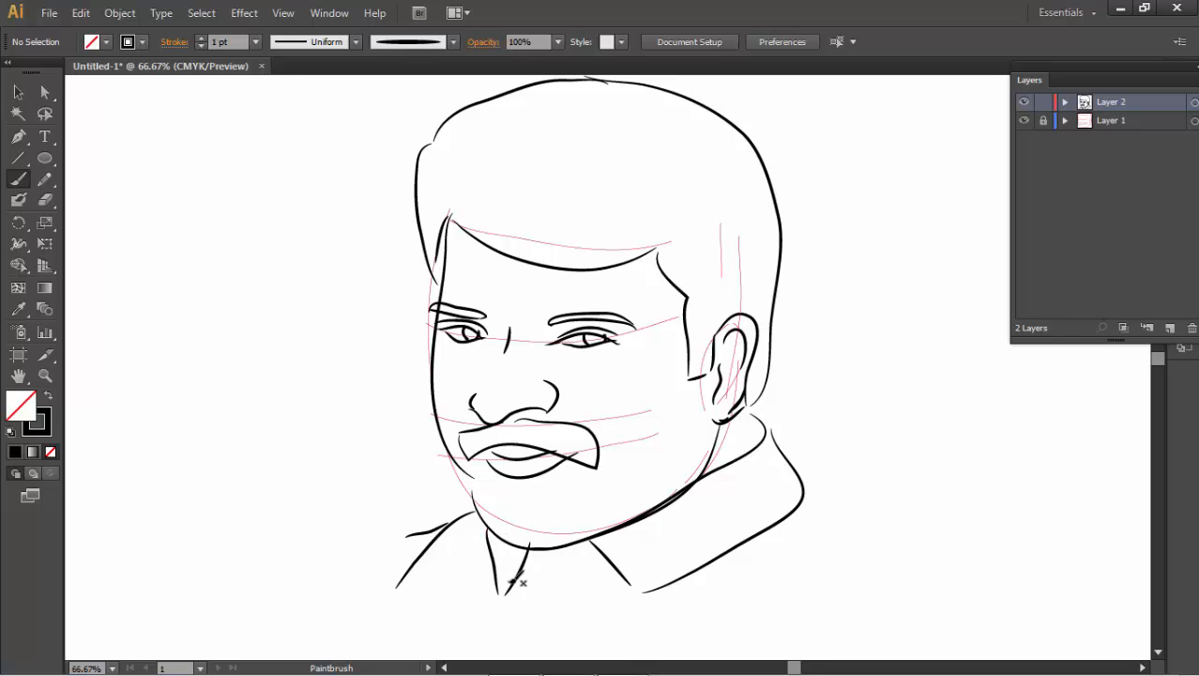
# - Shade the hair with diagonal hatching strokes from the forehead across the crown and down to the sideburn
pyautogui.moveTo(434, 250); pyautogui.dragTo(467, 133)
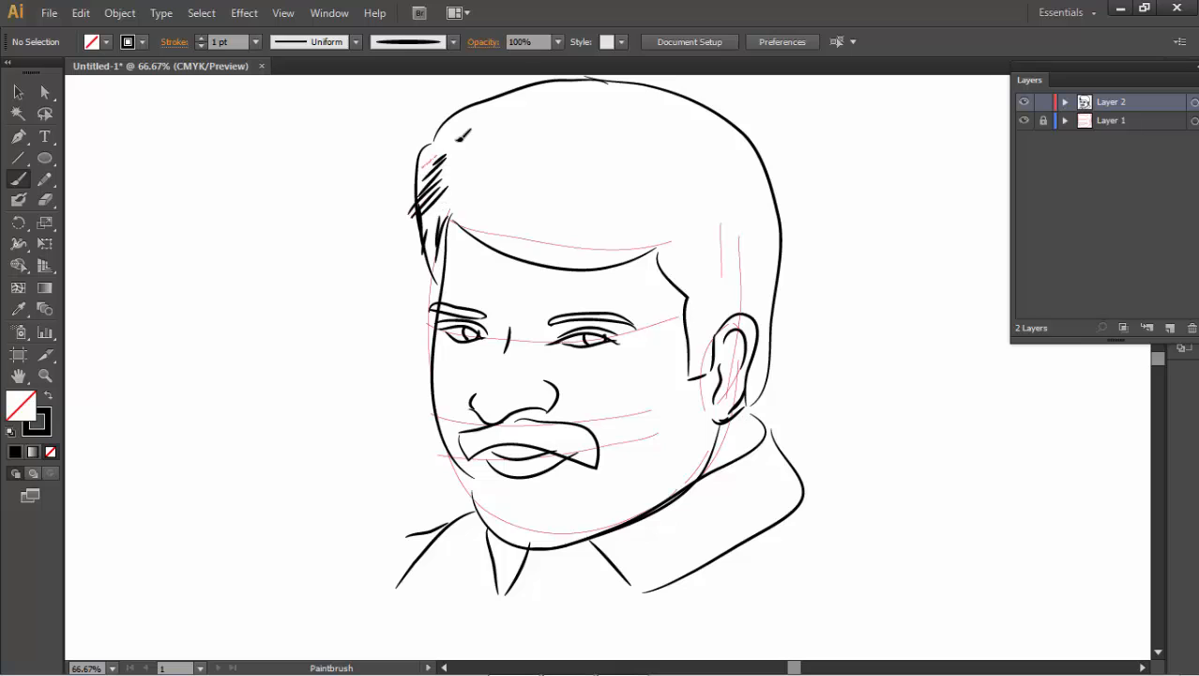
pyautogui.moveTo(418, 178); pyautogui.dragTo(503, 116)
pyautogui.moveTo(443, 160)
pyautogui.mouseDown()
pyautogui.moveTo(502, 130)
pyautogui.moveTo(578, 111)
pyautogui.mouseUp()
pyautogui.moveTo(447, 193); pyautogui.dragTo(597, 132)
pyautogui.moveTo(460, 216)
pyautogui.mouseDown()
pyautogui.moveTo(631, 143)
pyautogui.moveTo(666, 148)
pyautogui.mouseUp()
pyautogui.moveTo(501, 226); pyautogui.dragTo(678, 172)
pyautogui.moveTo(554, 252)
pyautogui.mouseDown()
pyautogui.moveTo(690, 213)
pyautogui.moveTo(697, 221)
pyautogui.mouseUp()
pyautogui.moveTo(518, 254); pyautogui.dragTo(569, 222)
pyautogui.moveTo(480, 233); pyautogui.dragTo(573, 216)
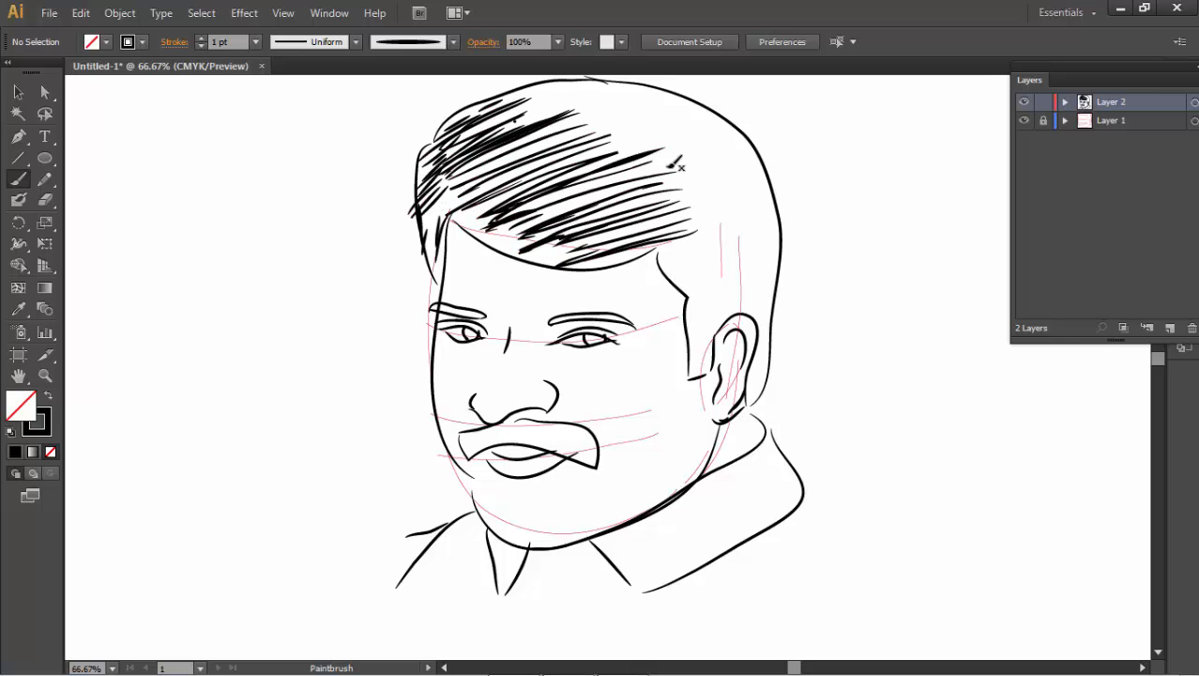
pyautogui.moveTo(635, 150); pyautogui.dragTo(735, 142)
pyautogui.moveTo(695, 110); pyautogui.dragTo(578, 124)
pyautogui.moveTo(603, 83); pyautogui.dragTo(545, 101)
pyautogui.moveTo(668, 246); pyautogui.dragTo(738, 240)
pyautogui.moveTo(670, 272)
pyautogui.mouseDown()
pyautogui.moveTo(751, 246)
pyautogui.moveTo(751, 262)
pyautogui.mouseUp()
pyautogui.moveTo(685, 319); pyautogui.dragTo(738, 298)
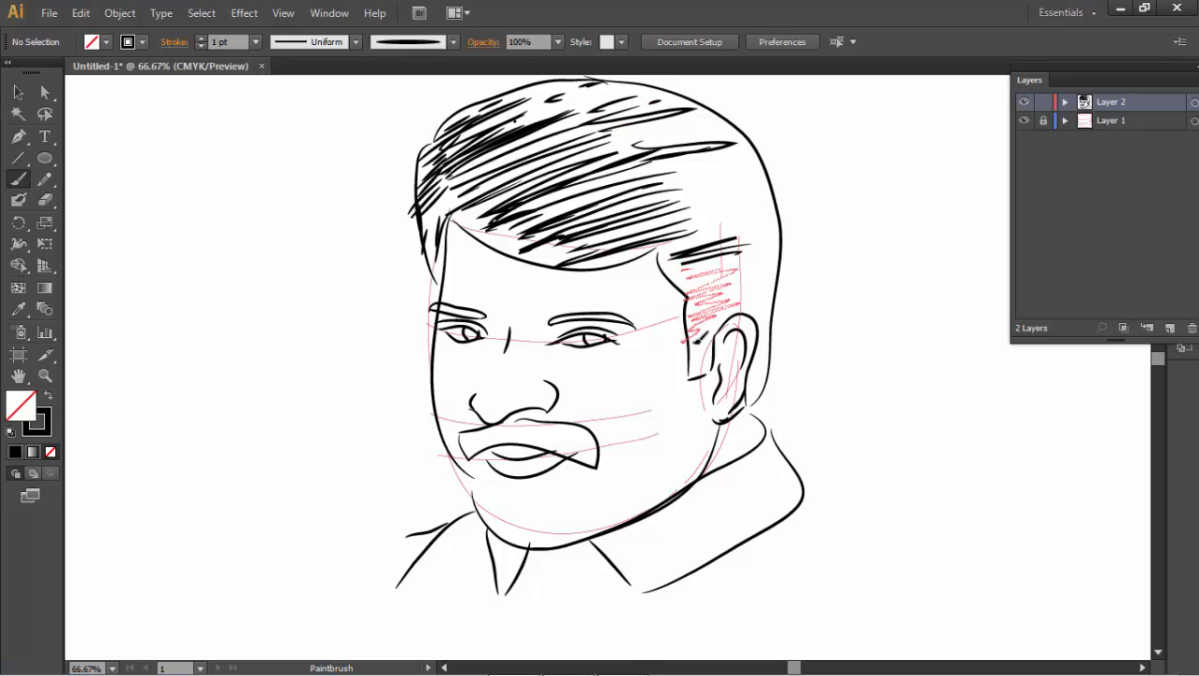
pyautogui.moveTo(689, 368); pyautogui.dragTo(742, 310)
pyautogui.moveTo(777, 223); pyautogui.dragTo(716, 197)
pyautogui.moveTo(779, 209)
pyautogui.mouseDown()
pyautogui.moveTo(688, 184)
pyautogui.moveTo(695, 171)
pyautogui.mouseUp()
pyautogui.moveTo(753, 175); pyautogui.dragTo(681, 157)
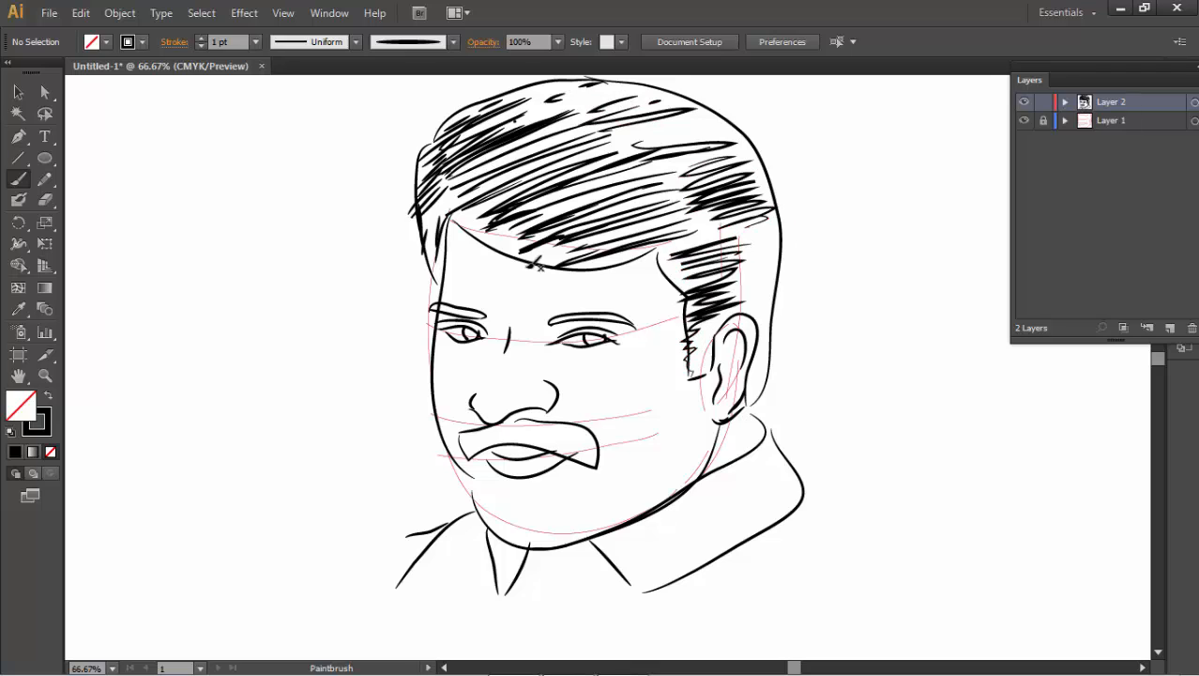
# - Cross-hatch the hair with strokes in the opposing direction over the front, crown and temple
pyautogui.moveTo(448, 172); pyautogui.dragTo(420, 225)
pyautogui.moveTo(489, 165); pyautogui.dragTo(428, 225)
pyautogui.moveTo(533, 143); pyautogui.dragTo(460, 214)
pyautogui.moveTo(569, 137); pyautogui.dragTo(494, 219)
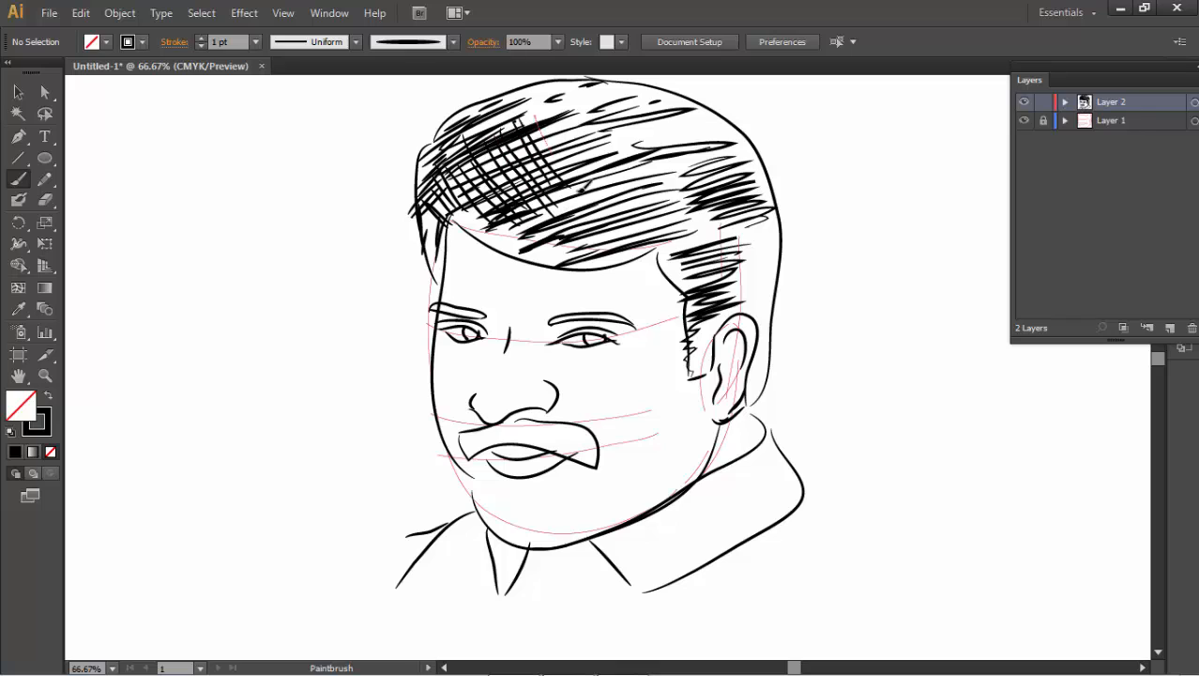
pyautogui.moveTo(563, 117); pyautogui.dragTo(537, 178)
pyautogui.moveTo(638, 105); pyautogui.dragTo(563, 212)
pyautogui.moveTo(607, 126); pyautogui.dragTo(661, 218)
pyautogui.moveTo(620, 134); pyautogui.dragTo(690, 225)
pyautogui.moveTo(635, 164); pyautogui.dragTo(625, 222)
pyautogui.moveTo(593, 151)
pyautogui.mouseDown()
pyautogui.moveTo(550, 248)
pyautogui.moveTo(525, 265)
pyautogui.mouseUp()
pyautogui.moveTo(506, 201); pyautogui.dragTo(460, 246)
pyautogui.moveTo(627, 203); pyautogui.dragTo(588, 254)
pyautogui.moveTo(651, 178); pyautogui.dragTo(593, 257)
pyautogui.moveTo(623, 126); pyautogui.dragTo(696, 195)
pyautogui.moveTo(642, 119)
pyautogui.mouseDown()
pyautogui.moveTo(706, 190)
pyautogui.moveTo(721, 187)
pyautogui.mouseUp()
pyautogui.moveTo(668, 114)
pyautogui.mouseDown()
pyautogui.moveTo(735, 193)
pyautogui.moveTo(743, 180)
pyautogui.mouseUp()
pyautogui.moveTo(705, 130); pyautogui.dragTo(751, 192)
pyautogui.moveTo(732, 145); pyautogui.dragTo(757, 225)
pyautogui.moveTo(670, 217)
pyautogui.mouseDown()
pyautogui.moveTo(692, 254)
pyautogui.moveTo(695, 291)
pyautogui.mouseUp()
pyautogui.moveTo(715, 253)
pyautogui.mouseDown()
pyautogui.moveTo(671, 299)
pyautogui.moveTo(711, 295)
pyautogui.mouseUp()
pyautogui.moveTo(729, 214)
pyautogui.mouseDown()
pyautogui.moveTo(771, 275)
pyautogui.moveTo(734, 298)
pyautogui.mouseUp()
# - Hatch the hair at the back of the head down behind the ear and fill the gaps above the temple
pyautogui.moveTo(787, 254); pyautogui.dragTo(710, 304)
pyautogui.moveTo(784, 229); pyautogui.dragTo(747, 293)
pyautogui.moveTo(783, 242)
pyautogui.mouseDown()
pyautogui.moveTo(743, 289)
pyautogui.moveTo(768, 379)
pyautogui.moveTo(771, 365)
pyautogui.mouseUp()
pyautogui.moveTo(754, 360)
pyautogui.mouseDown()
pyautogui.moveTo(777, 339)
pyautogui.moveTo(778, 317)
pyautogui.mouseUp()
pyautogui.moveTo(749, 298)
pyautogui.mouseDown()
pyautogui.moveTo(781, 272)
pyautogui.moveTo(771, 246)
pyautogui.mouseUp()
pyautogui.moveTo(728, 231); pyautogui.dragTo(770, 211)
pyautogui.moveTo(665, 244); pyautogui.dragTo(711, 220)
pyautogui.moveTo(462, 212)
pyautogui.mouseDown()
pyautogui.moveTo(512, 271)
pyautogui.moveTo(595, 282)
pyautogui.mouseUp()
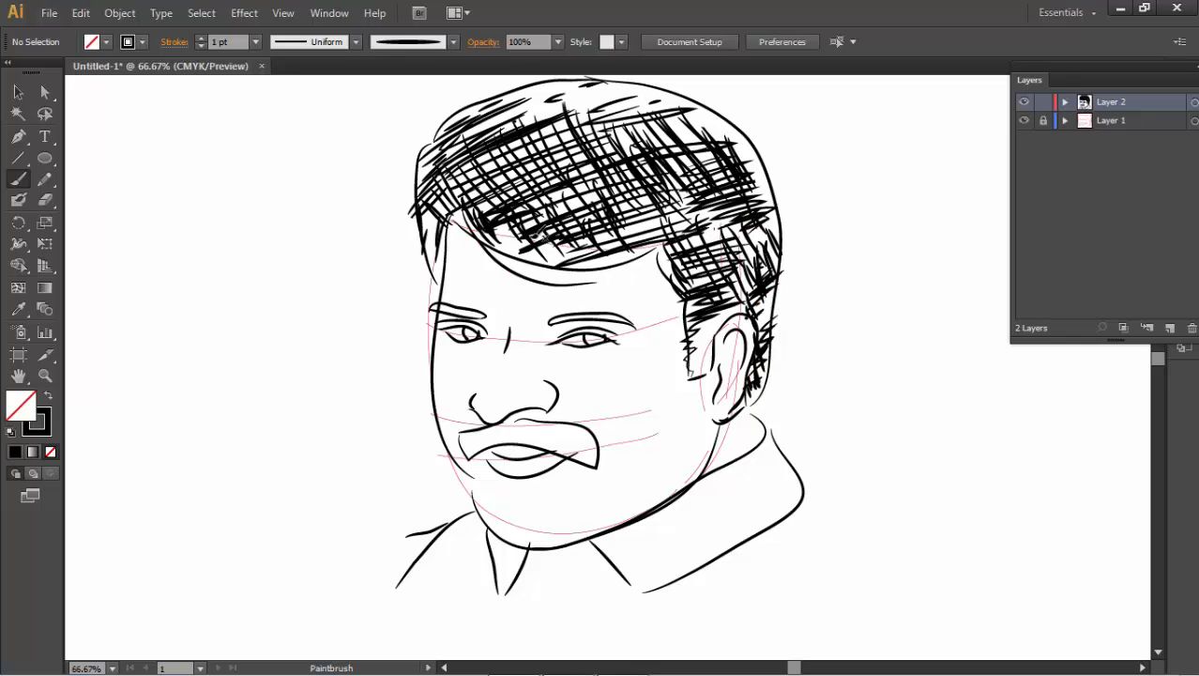
pyautogui.hotkey('ctrl', 'z')
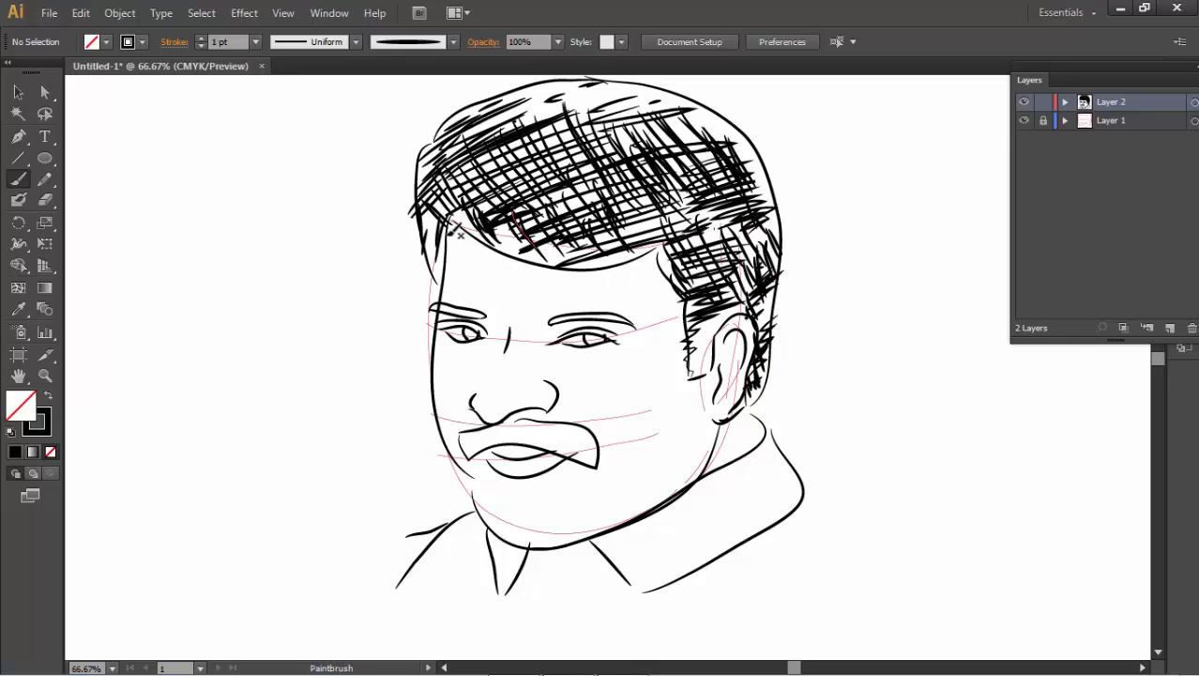
# - Fill the remaining light areas of hair at the far temple and along the upper contour with short hatching strokes
pyautogui.moveTo(460, 234)
pyautogui.mouseDown()
pyautogui.moveTo(415, 241)
pyautogui.moveTo(420, 270)
pyautogui.mouseUp()
pyautogui.moveTo(456, 141); pyautogui.dragTo(412, 175)
pyautogui.moveTo(537, 94); pyautogui.dragTo(469, 131)
pyautogui.moveTo(522, 111); pyautogui.dragTo(601, 81)
pyautogui.moveTo(571, 112); pyautogui.dragTo(623, 88)
# - Fill the eyebrow nearer the ear with short hatching strokes
pyautogui.moveTo(550, 321); pyautogui.dragTo(619, 314)
pyautogui.moveTo(572, 317); pyautogui.dragTo(630, 320)
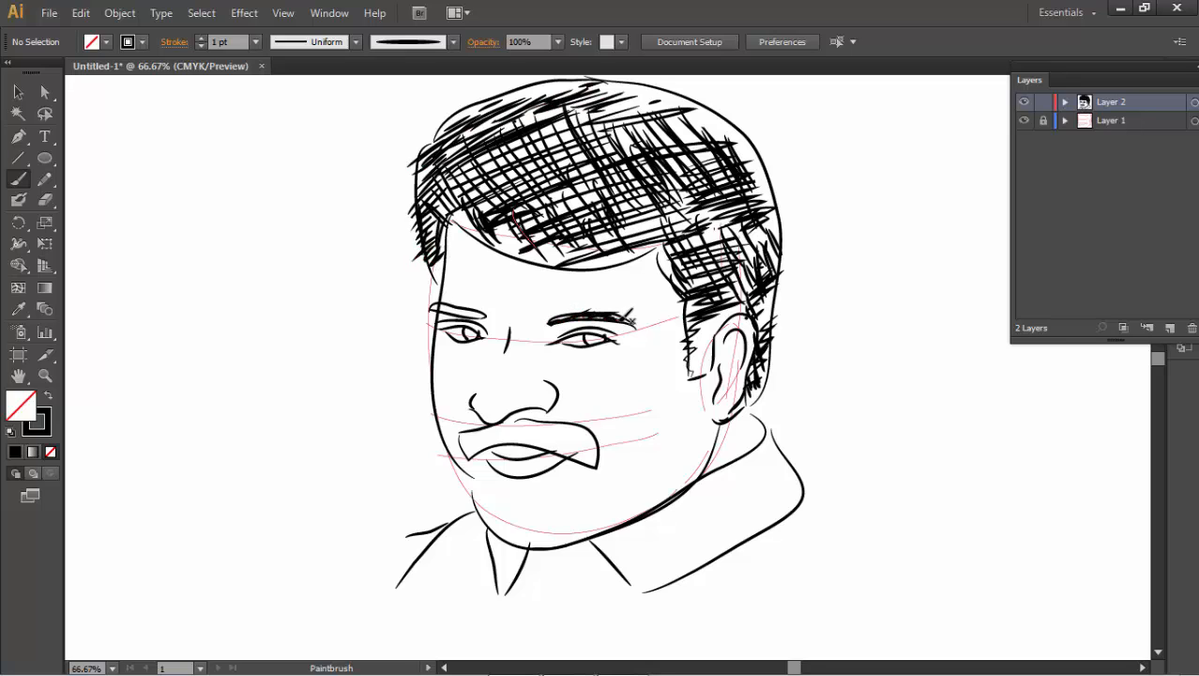
# - Fill the far eyebrow, both pupils and the whole moustache with dense, short hatching strokes
pyautogui.moveTo(466, 308); pyautogui.dragTo(488, 311)
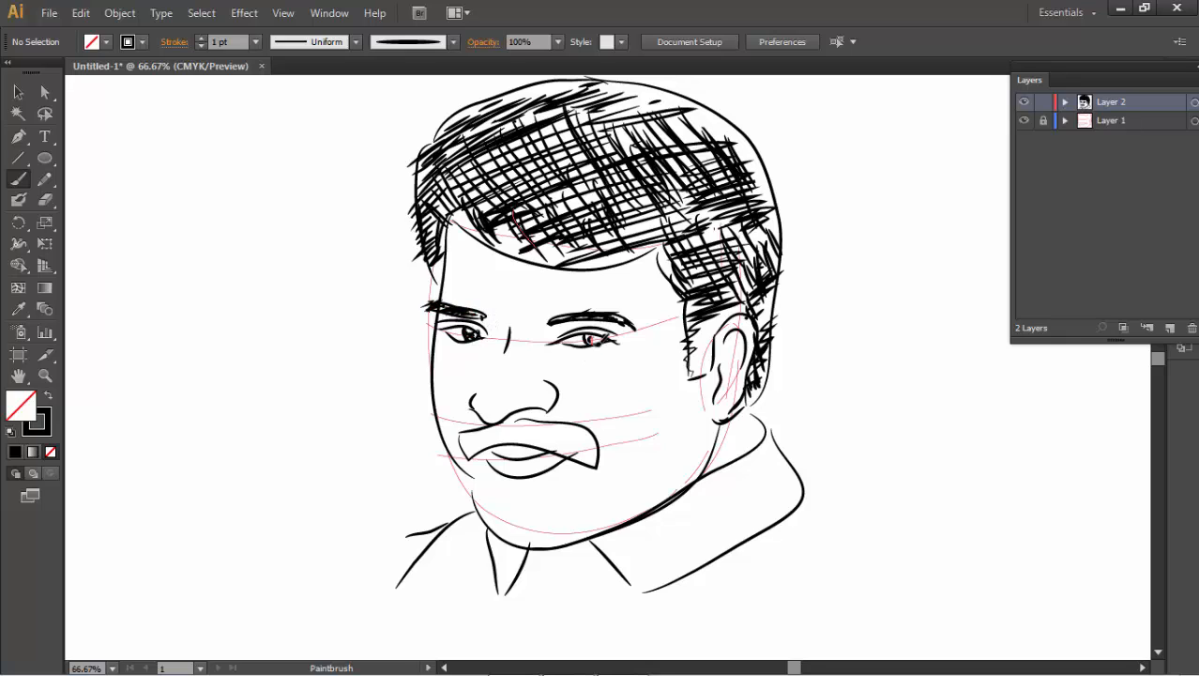
pyautogui.moveTo(455, 443)
pyautogui.mouseDown()
pyautogui.moveTo(578, 425)
pyautogui.moveTo(606, 452)
pyautogui.moveTo(589, 460)
pyautogui.mouseUp()
pyautogui.moveTo(456, 464)
pyautogui.mouseDown()
pyautogui.moveTo(481, 437)
pyautogui.moveTo(597, 417)
pyautogui.mouseUp()
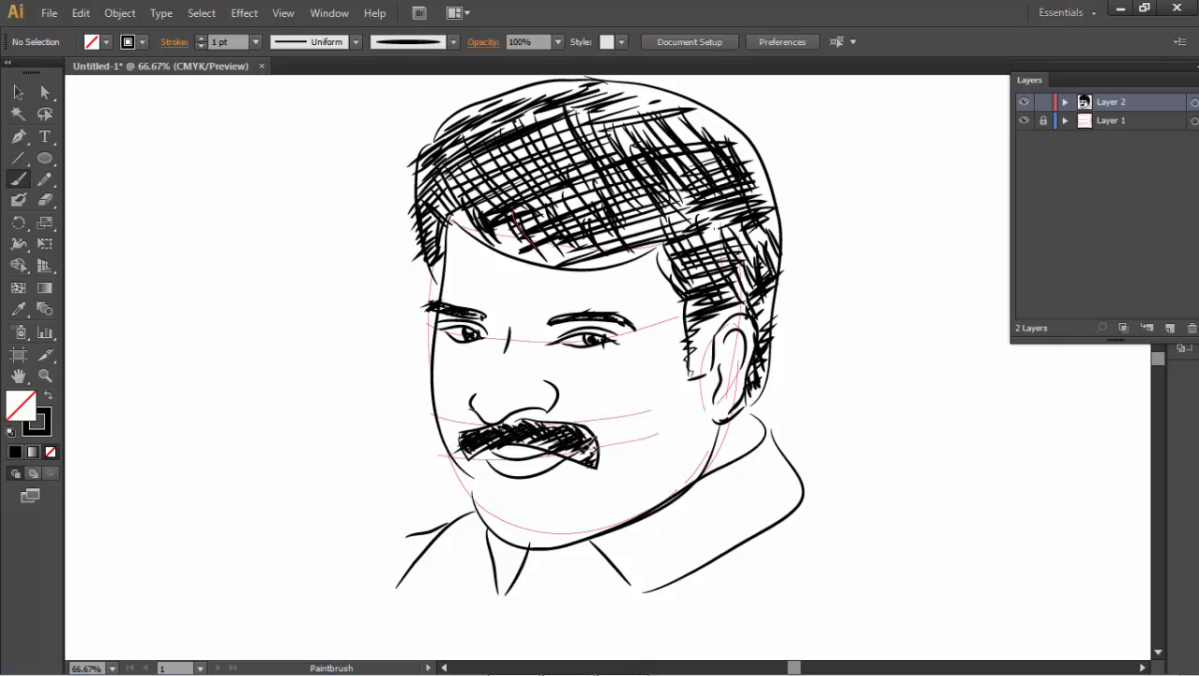
pyautogui.moveTo(562, 456)
pyautogui.mouseDown()
pyautogui.moveTo(608, 432)
pyautogui.moveTo(605, 416)
pyautogui.mouseUp()
# - Draw the smile creases running from each side of the nose down to the ends of the moustache
pyautogui.moveTo(560, 376); pyautogui.dragTo(593, 402)
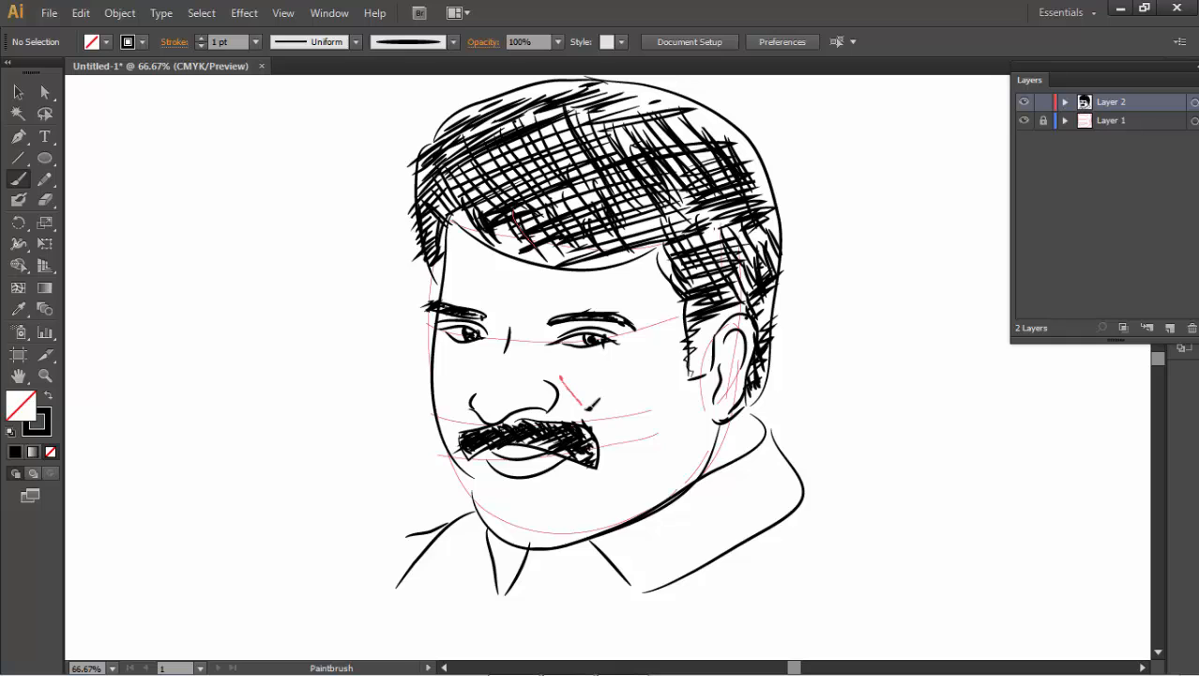
pyautogui.moveTo(609, 455); pyautogui.dragTo(611, 455)
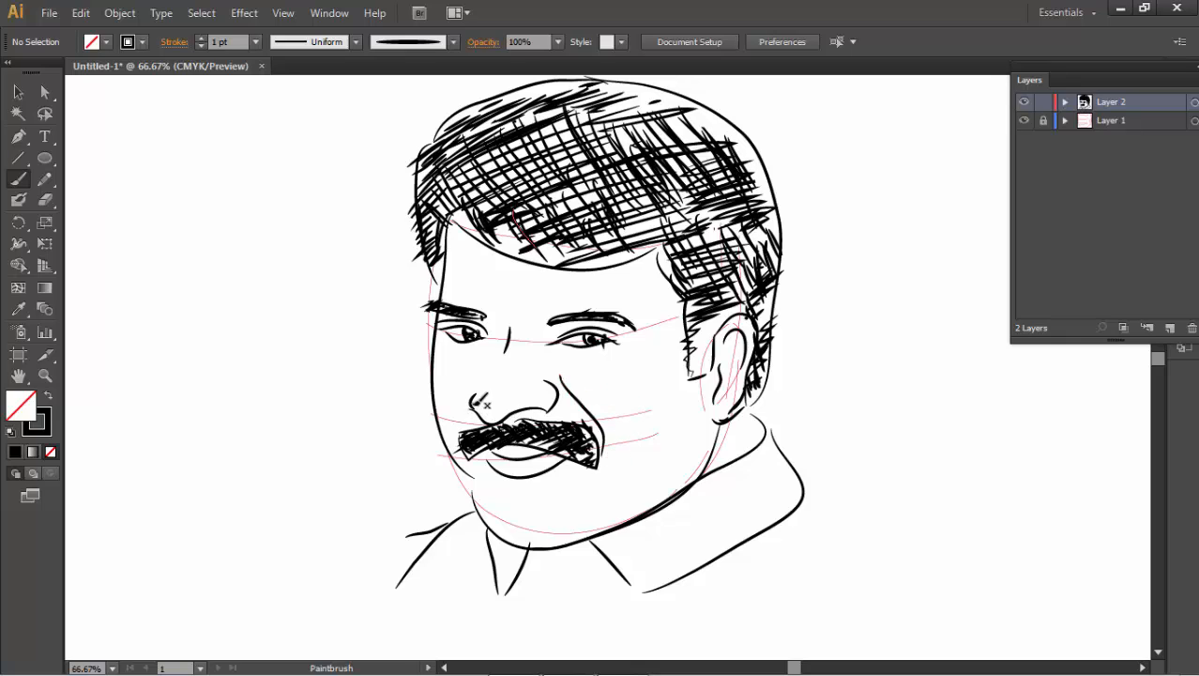
pyautogui.moveTo(472, 394); pyautogui.dragTo(475, 447)
# - Hatch the sideburn in front of the ear with short diagonal strokes, filling it down to its lower edge
pyautogui.moveTo(711, 353); pyautogui.dragTo(696, 368)
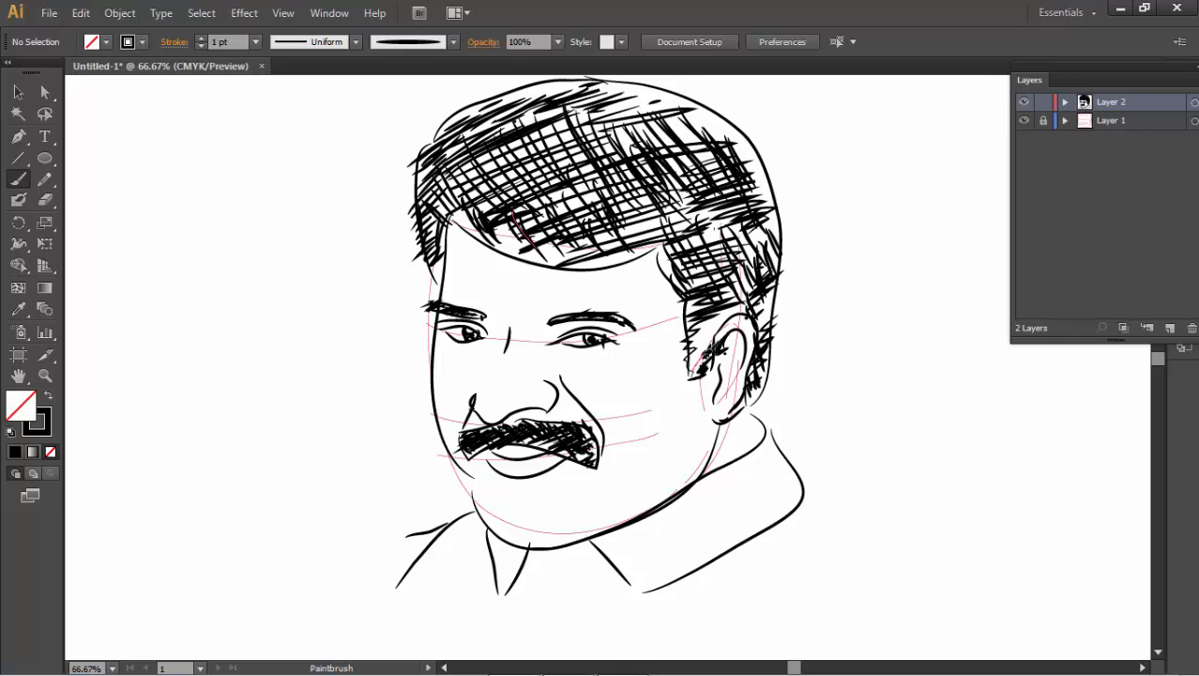
pyautogui.moveTo(713, 324); pyautogui.dragTo(697, 361)
pyautogui.moveTo(740, 303); pyautogui.dragTo(693, 346)
# - Darken the front of the hair with extra hatching, from the hairline above the forehead up toward the upper contour
pyautogui.moveTo(458, 222)
pyautogui.mouseDown()
pyautogui.moveTo(482, 242)
pyautogui.moveTo(563, 242)
pyautogui.mouseUp()
pyautogui.moveTo(507, 215)
pyautogui.mouseDown()
pyautogui.moveTo(582, 234)
pyautogui.moveTo(578, 251)
pyautogui.moveTo(552, 228)
pyautogui.moveTo(572, 232)
pyautogui.mouseUp()
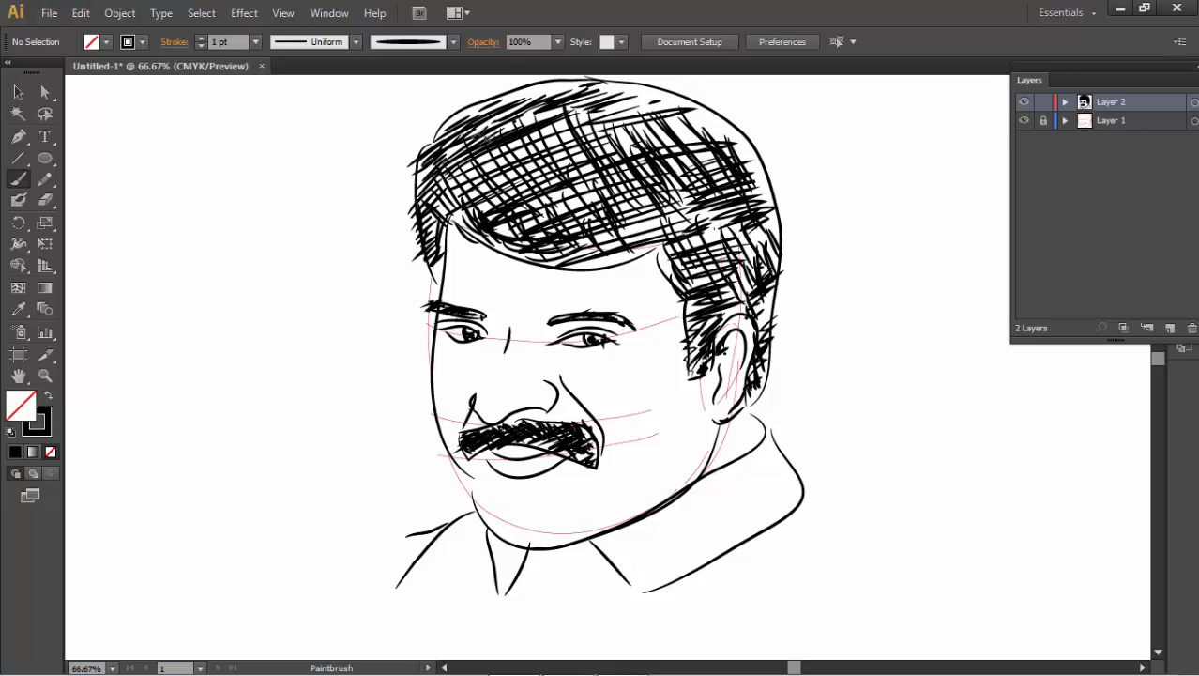
pyautogui.moveTo(445, 172)
pyautogui.mouseDown()
pyautogui.moveTo(517, 146)
pyautogui.moveTo(507, 159)
pyautogui.moveTo(520, 163)
pyautogui.mouseUp()
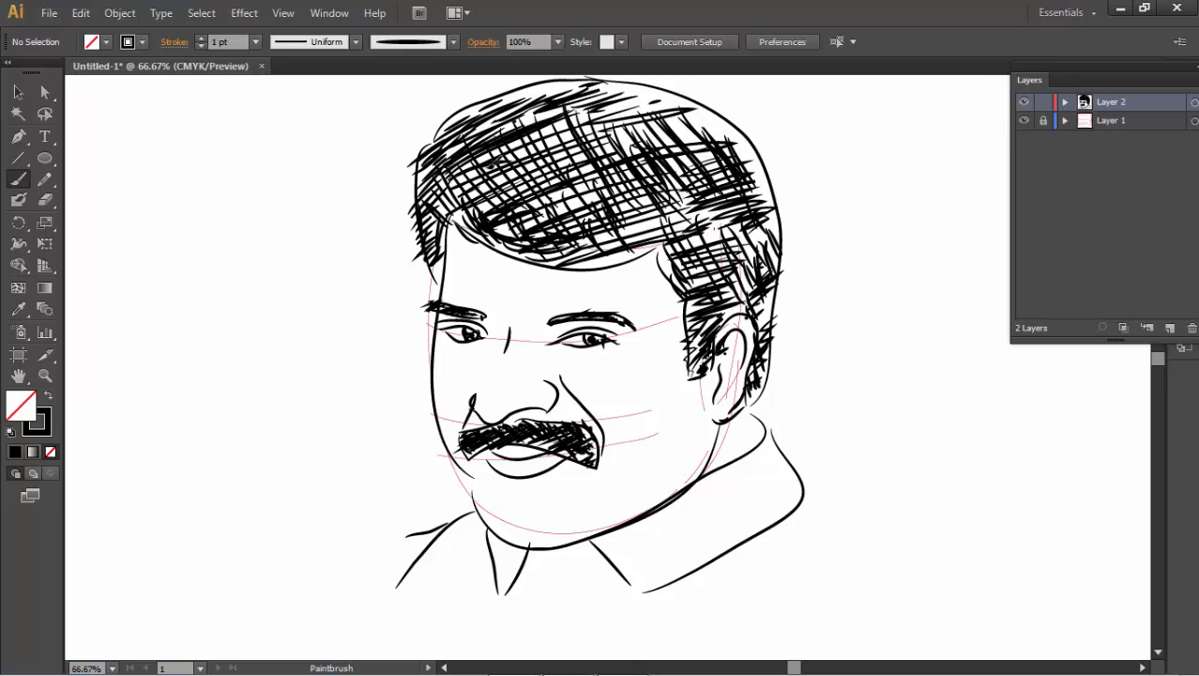
pyautogui.moveTo(450, 192)
pyautogui.mouseDown()
pyautogui.moveTo(505, 155)
pyautogui.moveTo(495, 171)
pyautogui.moveTo(531, 176)
pyautogui.mouseUp()
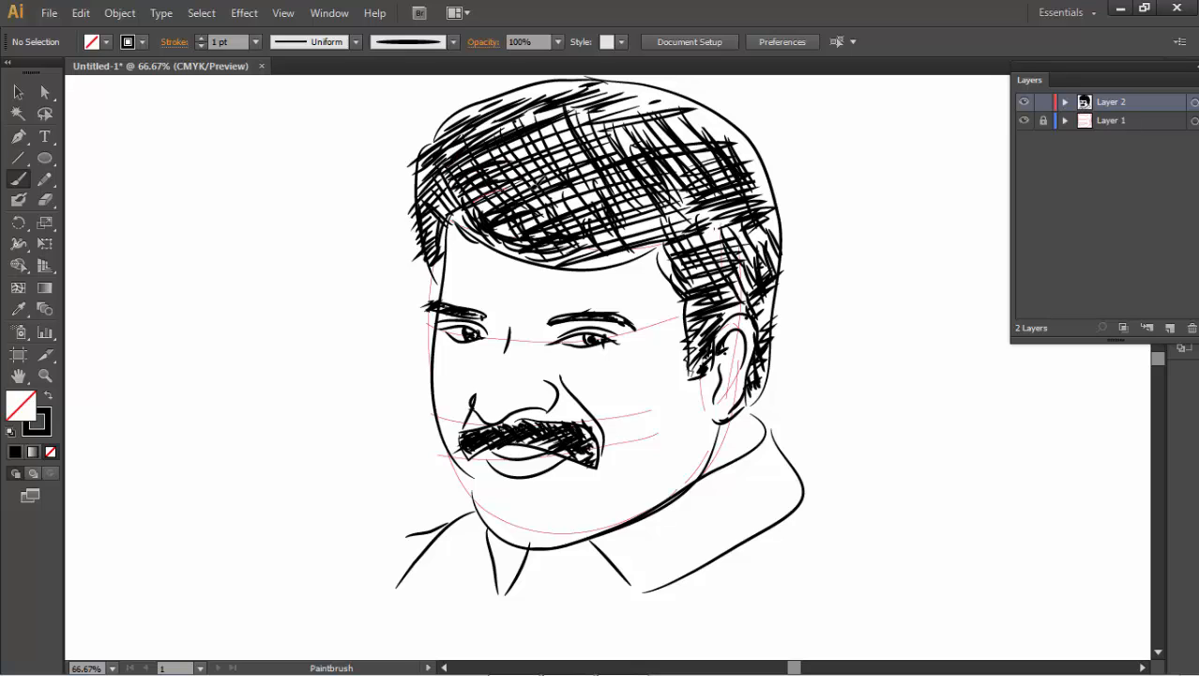
pyautogui.moveTo(472, 212)
pyautogui.mouseDown()
pyautogui.moveTo(544, 176)
pyautogui.moveTo(539, 217)
pyautogui.moveTo(545, 192)
pyautogui.mouseUp()
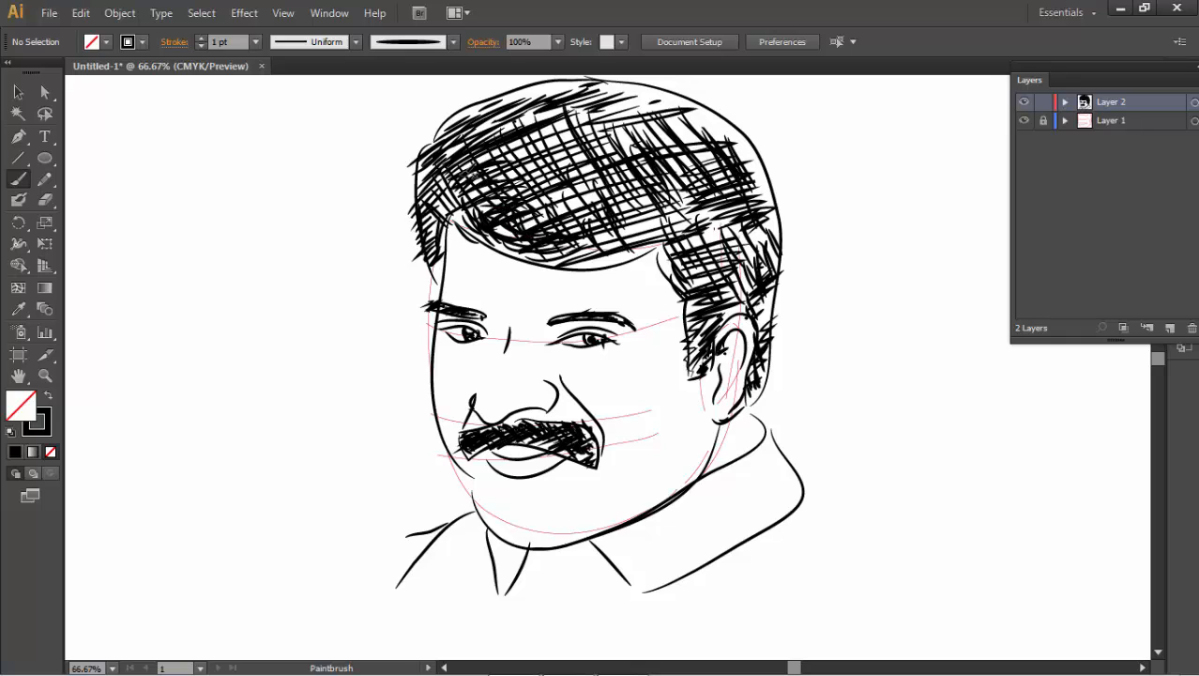
pyautogui.moveTo(467, 172)
pyautogui.mouseDown()
pyautogui.moveTo(490, 160)
pyautogui.moveTo(473, 113)
pyautogui.mouseUp()
pyautogui.moveTo(458, 154)
pyautogui.mouseDown()
pyautogui.moveTo(529, 128)
pyautogui.moveTo(527, 116)
pyautogui.moveTo(544, 113)
pyautogui.moveTo(541, 128)
pyautogui.mouseUp()
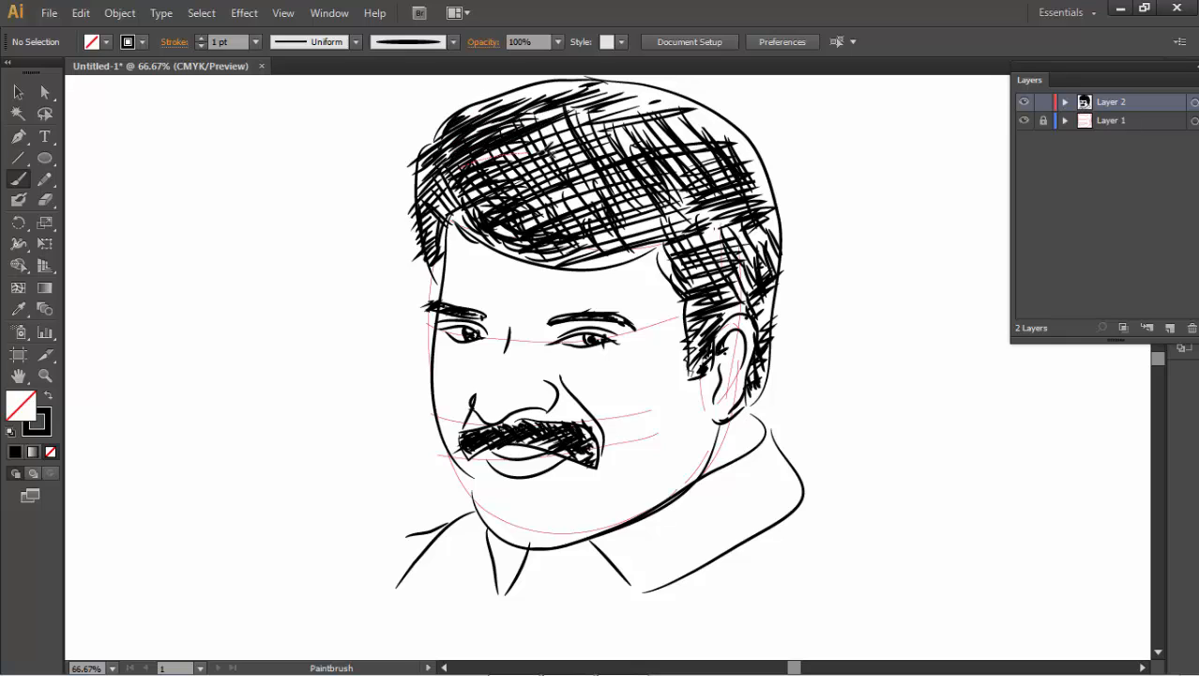
pyautogui.moveTo(460, 174); pyautogui.dragTo(537, 159)
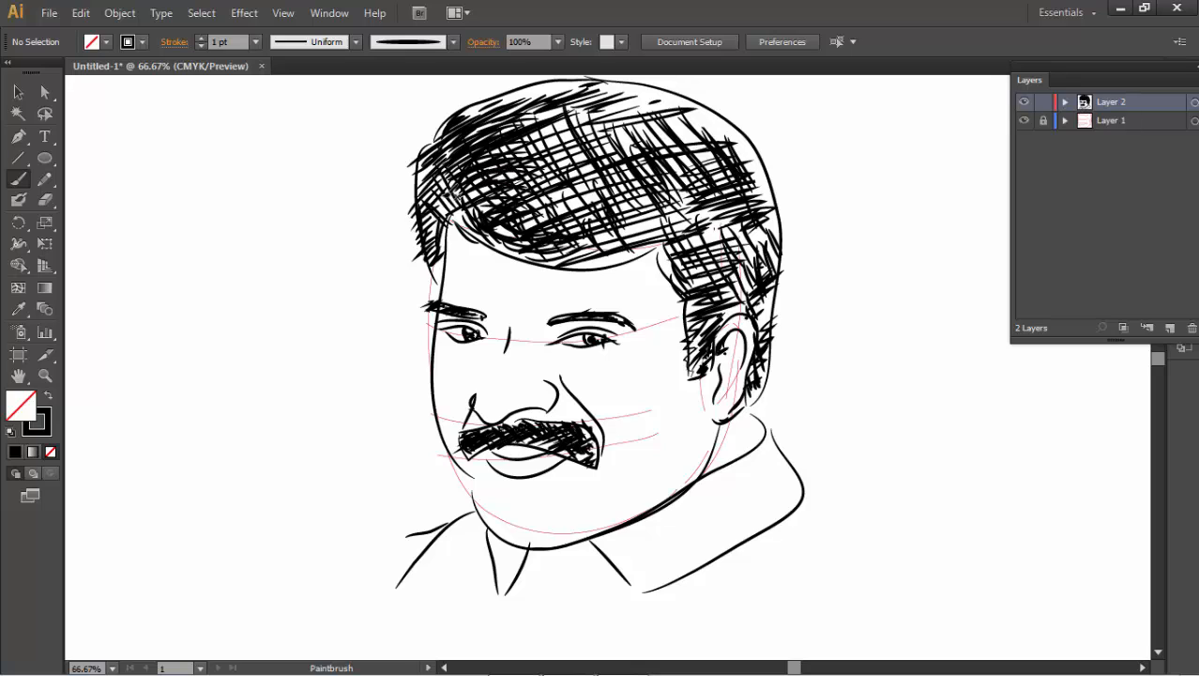
# - Thicken the hair at the far temple with downward strokes, extending it along the face edge to the eyebrow
pyautogui.moveTo(452, 148)
pyautogui.mouseDown()
pyautogui.moveTo(421, 191)
pyautogui.moveTo(422, 240)
pyautogui.mouseUp()
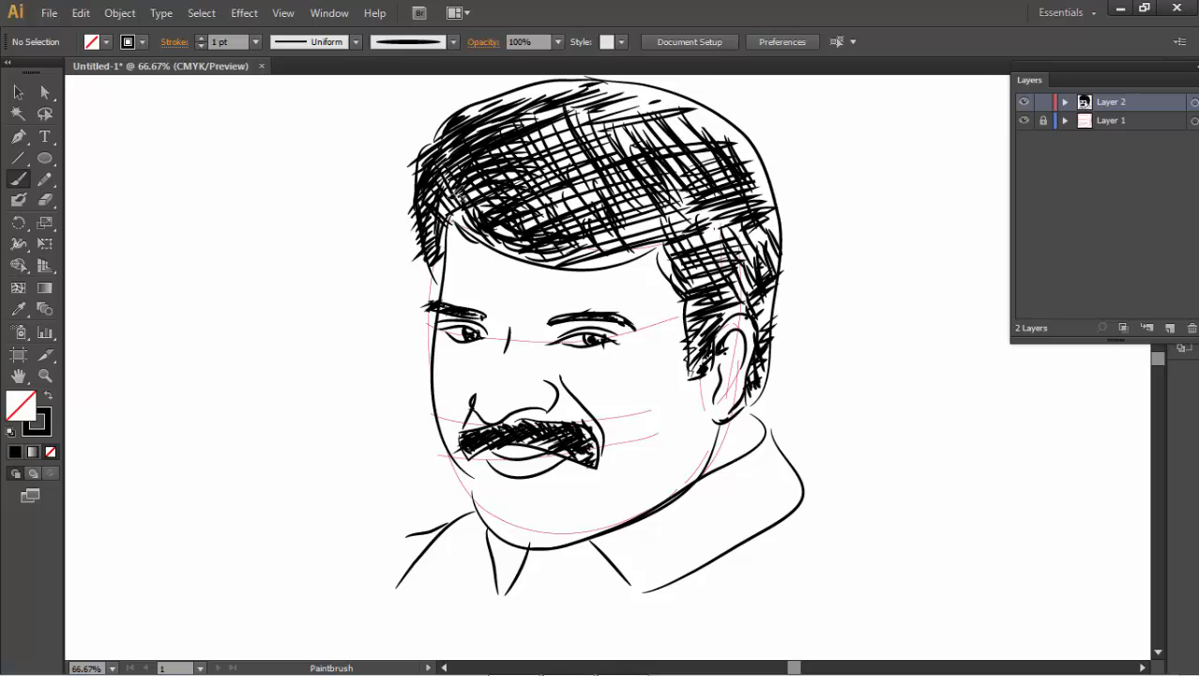
pyautogui.moveTo(455, 195); pyautogui.dragTo(430, 266)
pyautogui.moveTo(451, 225)
pyautogui.mouseDown()
pyautogui.moveTo(432, 265)
pyautogui.moveTo(439, 289)
pyautogui.mouseUp()
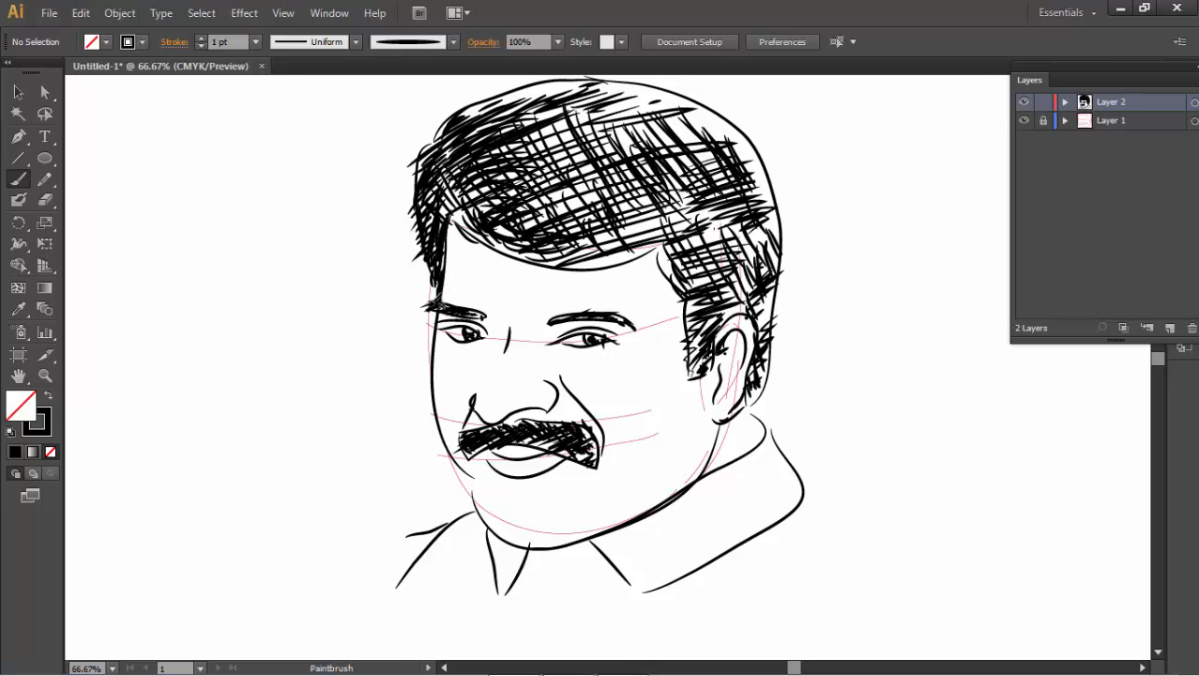